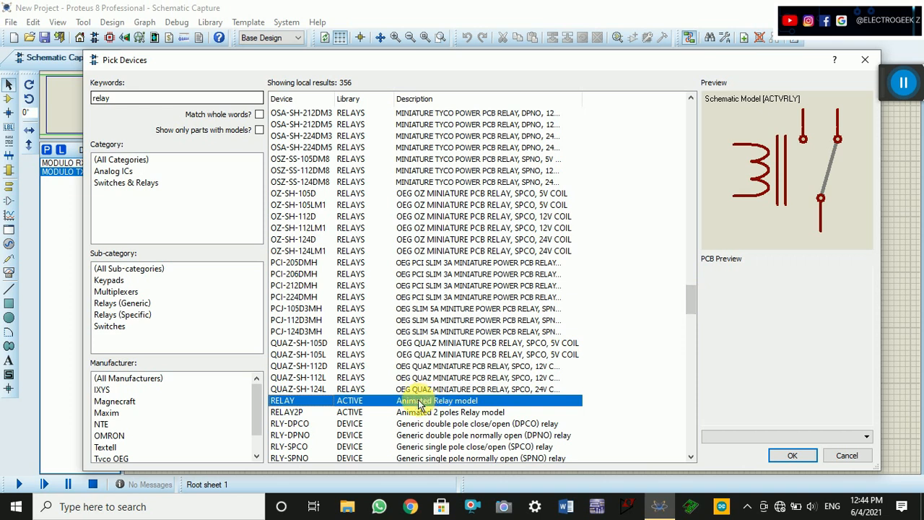
Find the M145026 remote control encoder and the M145027 decoder in the library and add both to the device list
double_click(102, 101)
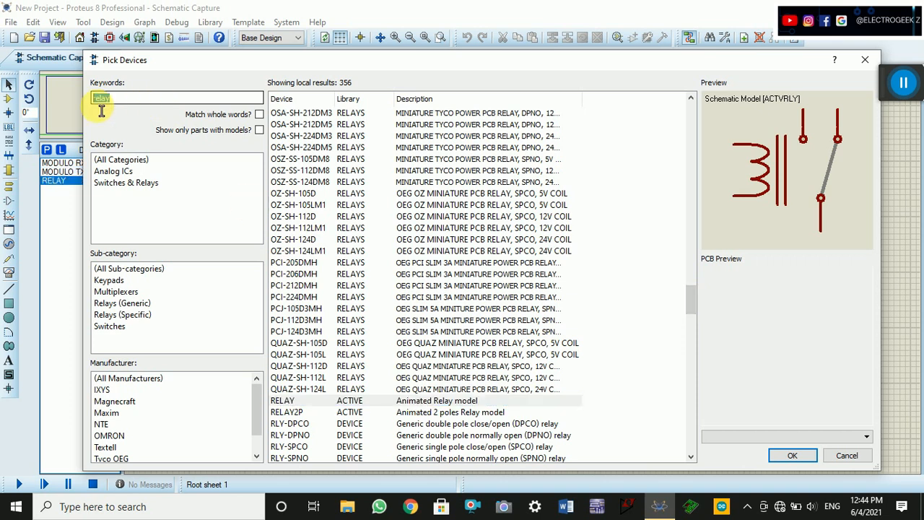
text(m)
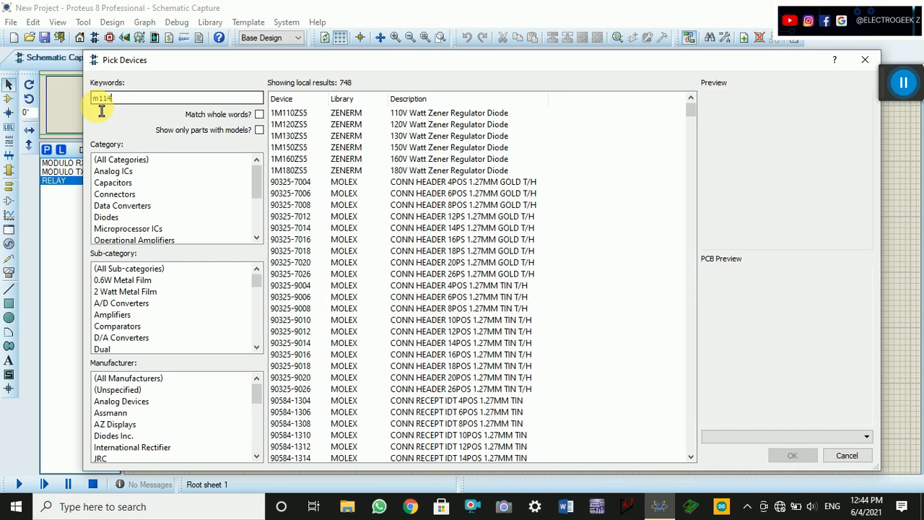
text(1)
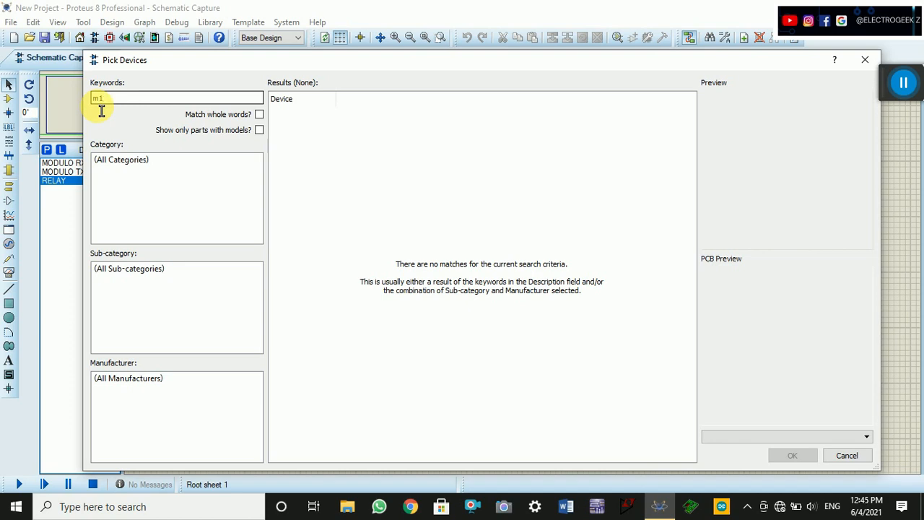
text(45026)
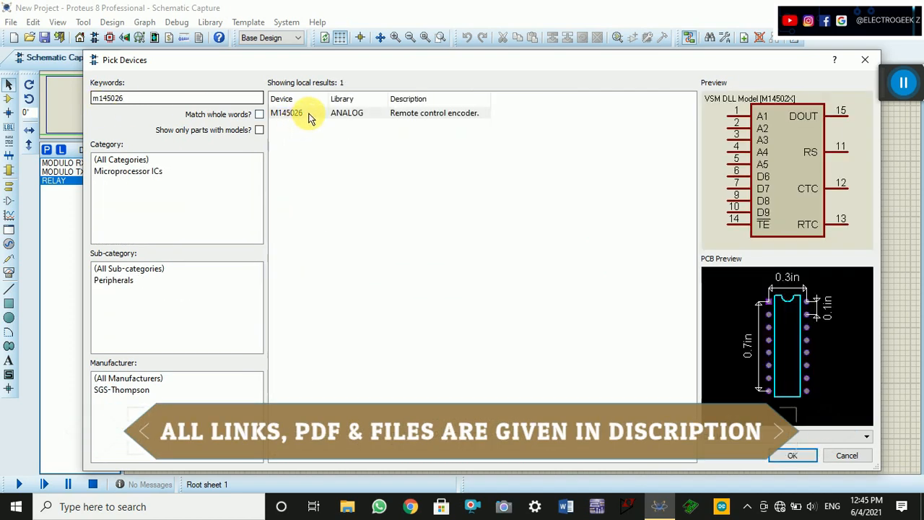
double_click(303, 114)
click(158, 103)
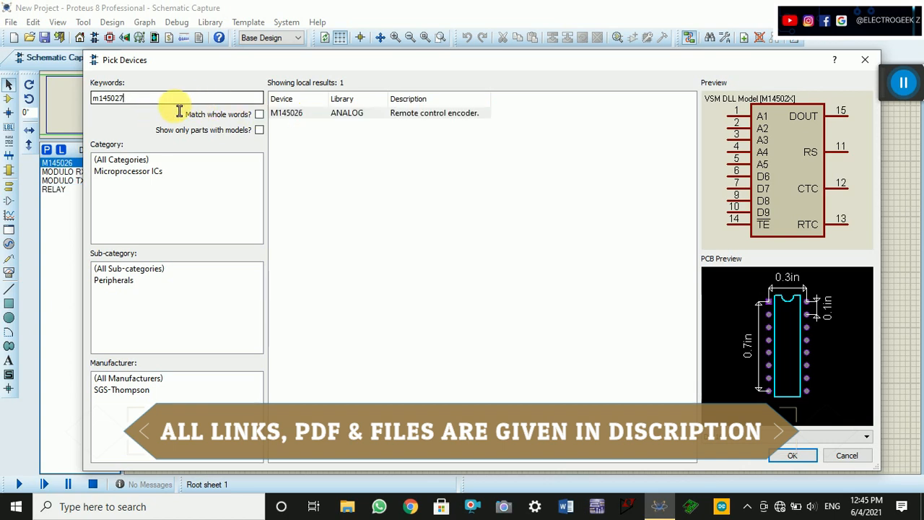
double_click(307, 114)
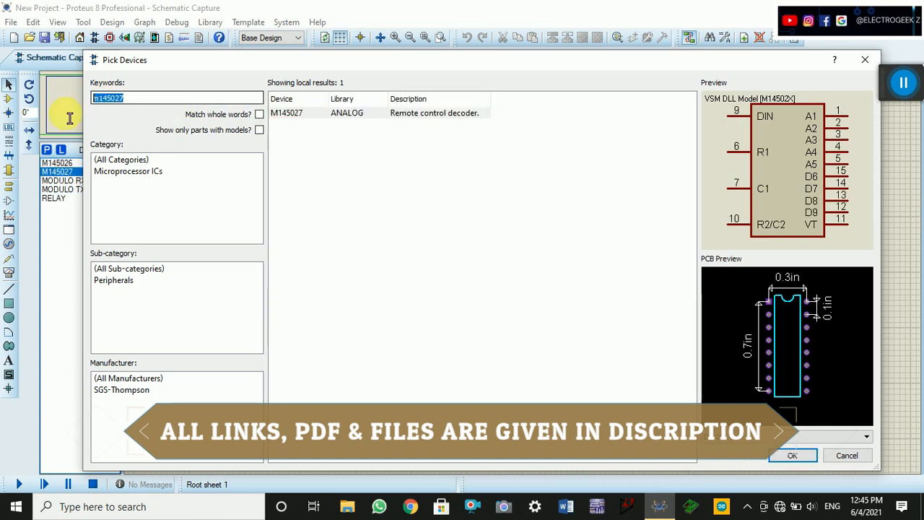
Add the interactive latched SPST SWITCH and the VSINE source to the device list
text(sw)
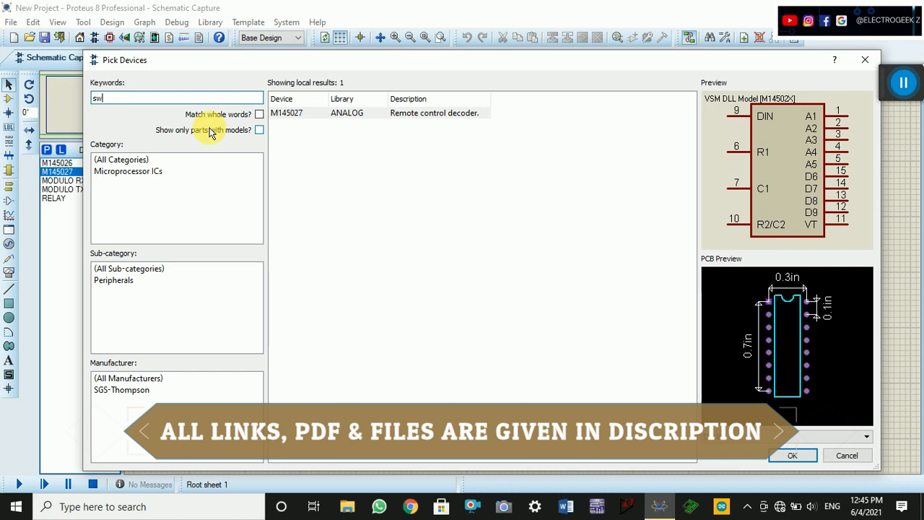
text(itch)
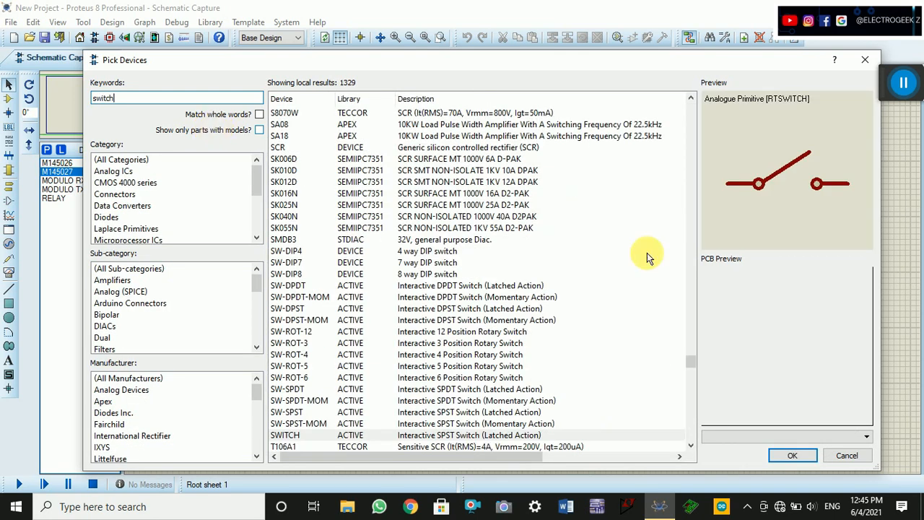
double_click(340, 251)
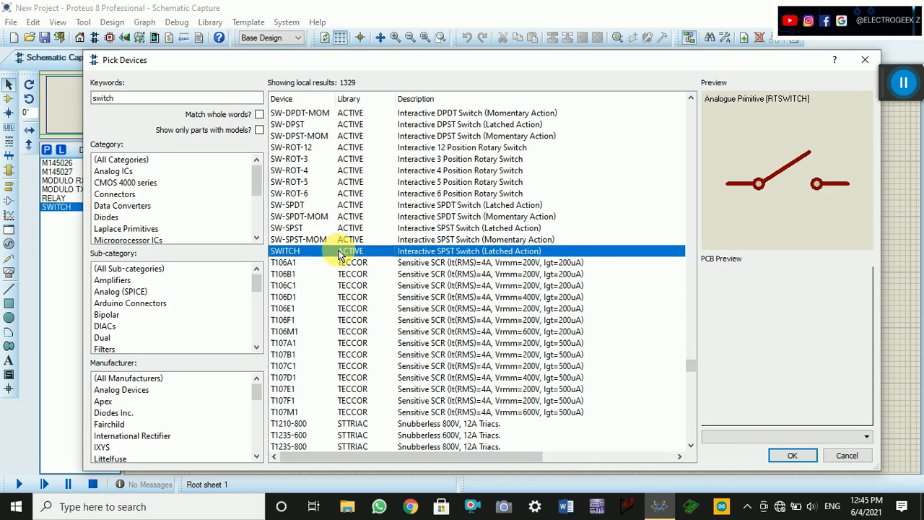
drag(133, 109, 92, 109)
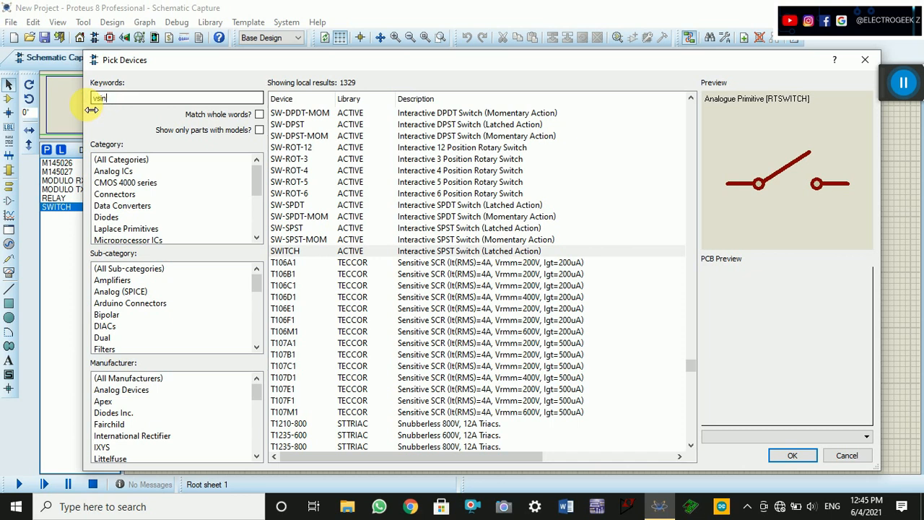
text(vsin)
double_click(320, 113)
Search the library for "led" and add LED-RED from the USERDVC library and LED-YELLOW to the device list
drag(135, 107, 62, 109)
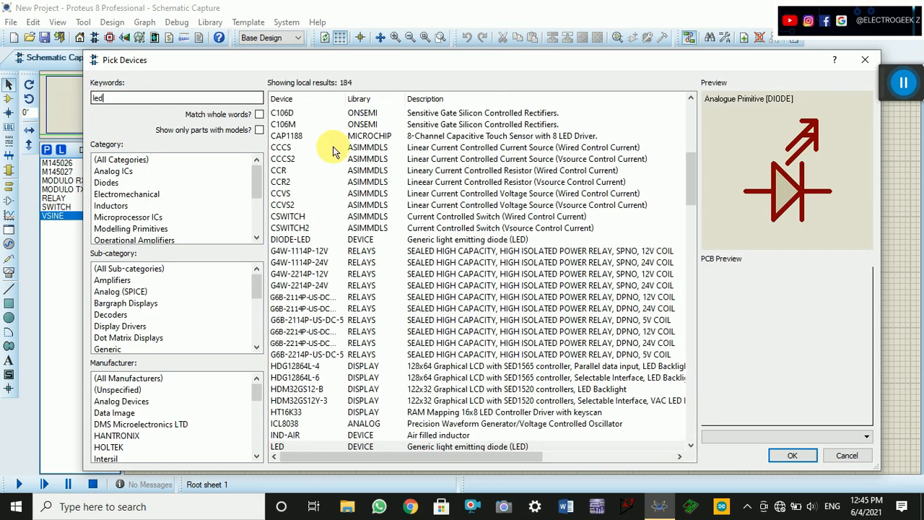
drag(689, 183, 700, 216)
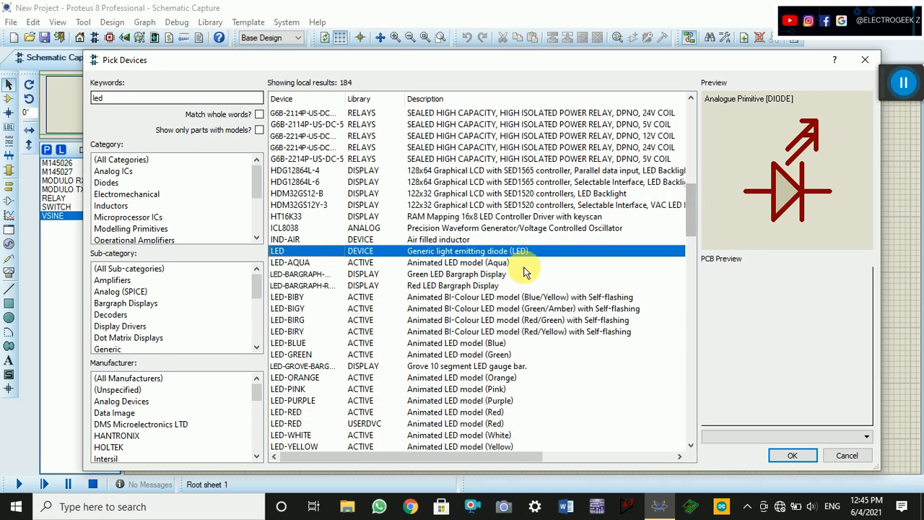
double_click(364, 428)
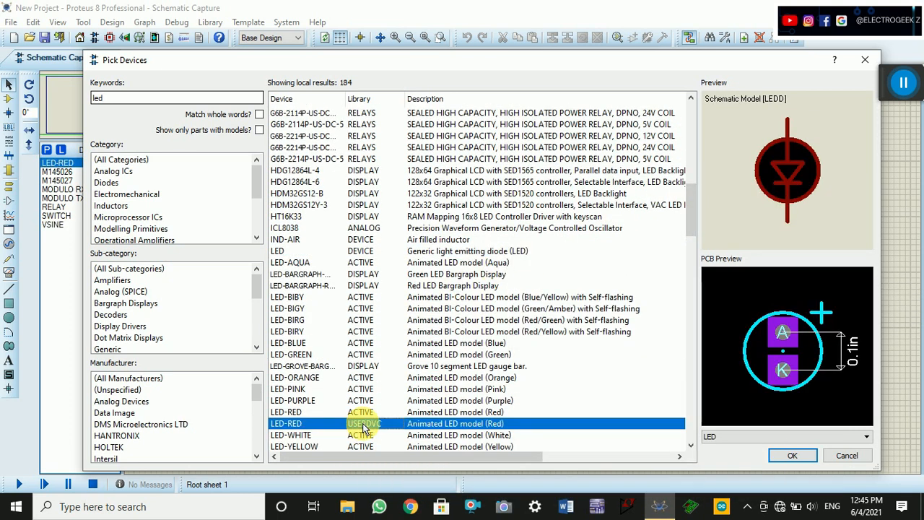
click(314, 449)
double_click(321, 436)
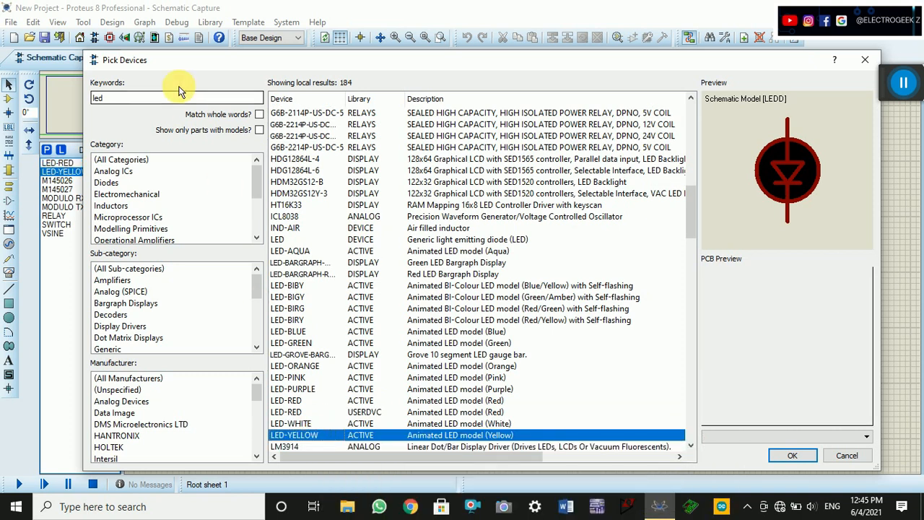
Search for "batt" and add the BATTERY DC voltage source from the USERDVC library to the device list
click(96, 101)
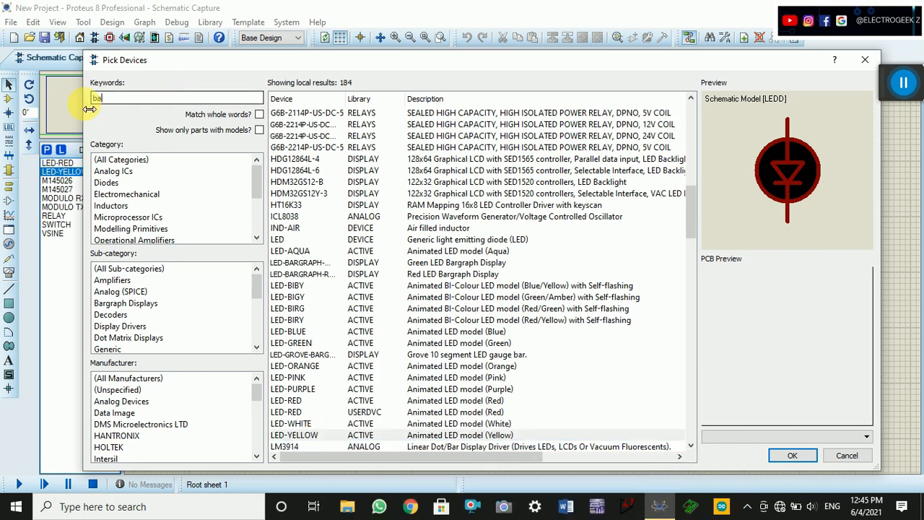
click(357, 136)
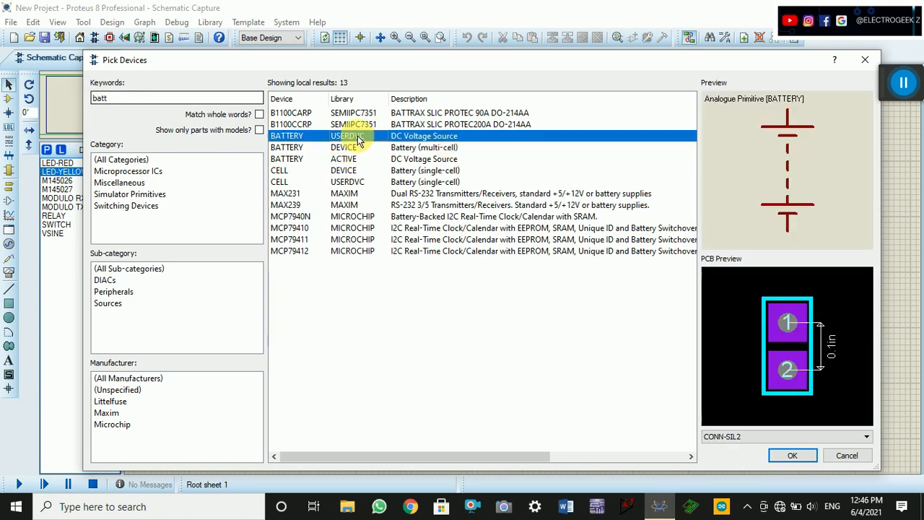
double_click(359, 139)
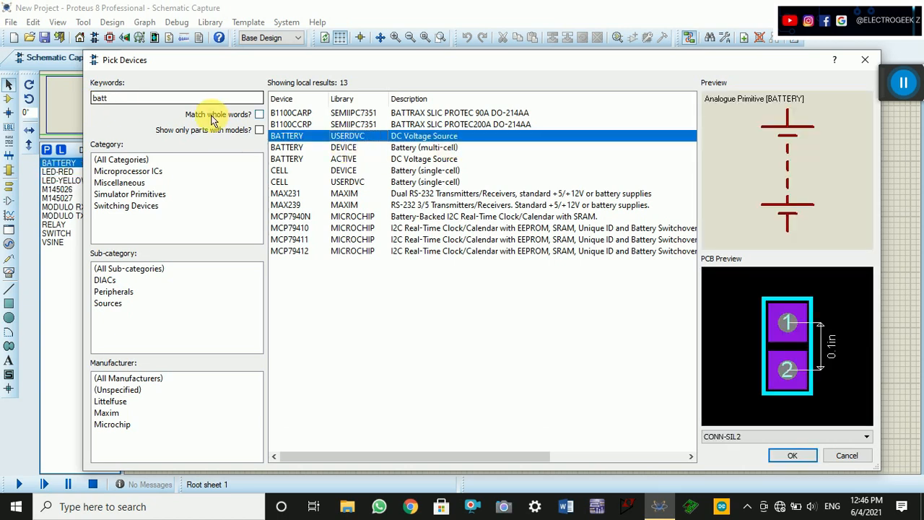
Search for "100k" within Resistors and add the 1/8W 1% 0805 resistor 9C08052A1003FKHFT to the device list
click(157, 99)
text(100)
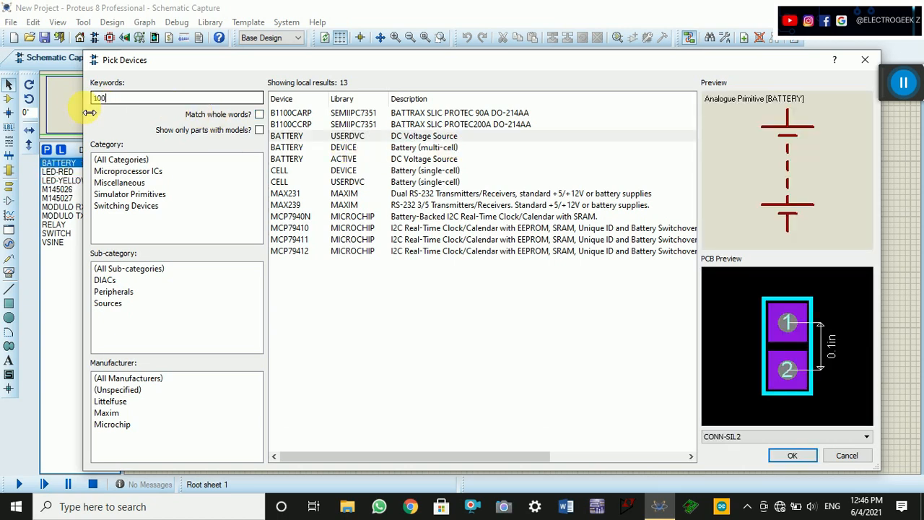
text(k)
click(144, 228)
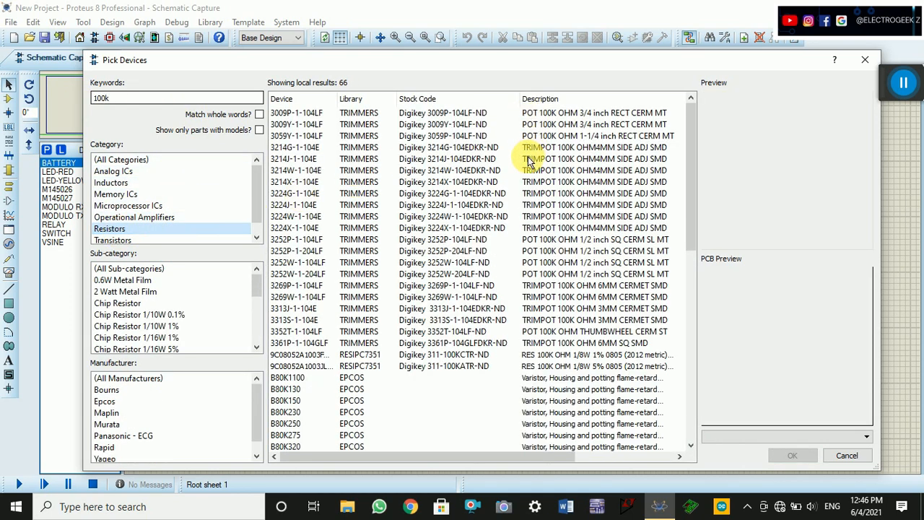
click(370, 355)
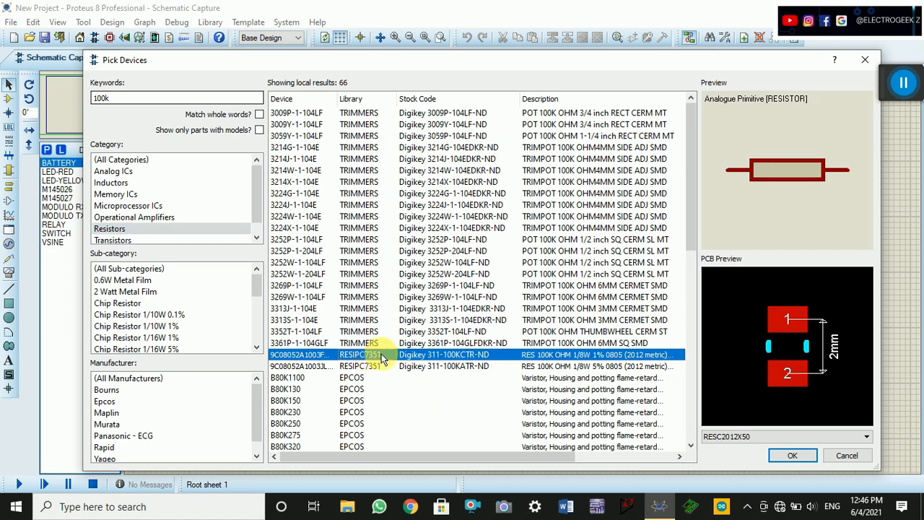
double_click(433, 355)
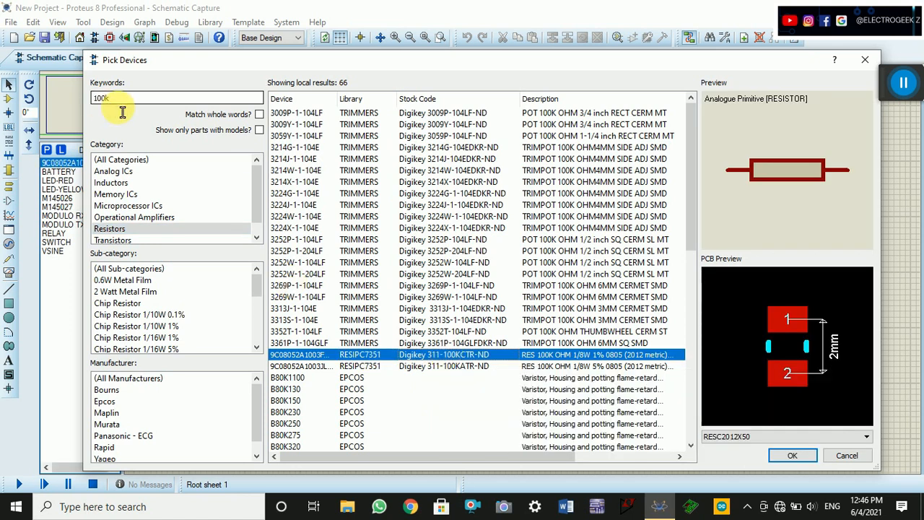
Search for "10n" within Capacitors, add the 50V ceramic capacitor AVX1206X7R10N to the device list, and close the device picker
double_click(101, 108)
text(10)
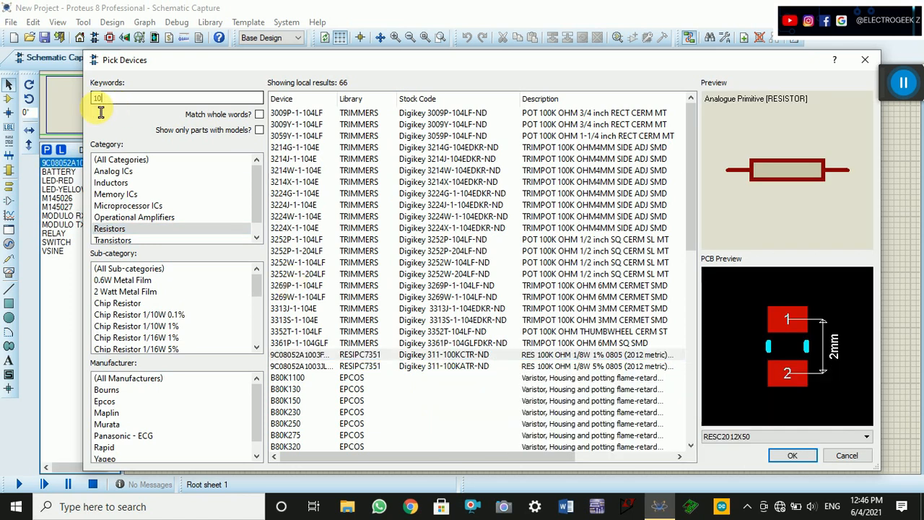
text(n)
click(122, 173)
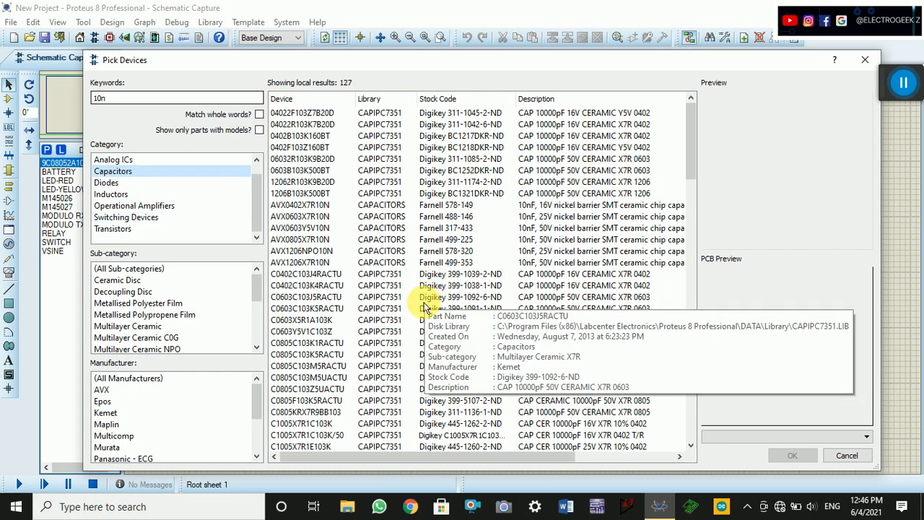
click(474, 265)
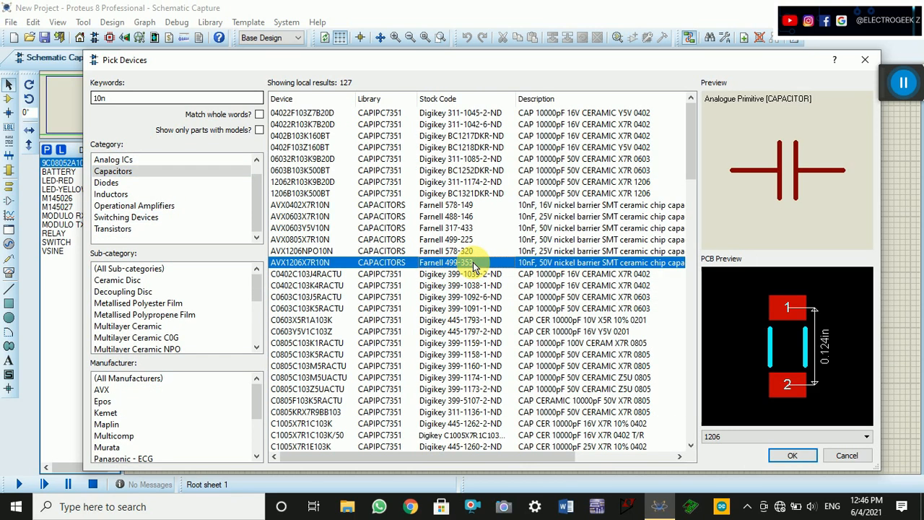
double_click(475, 264)
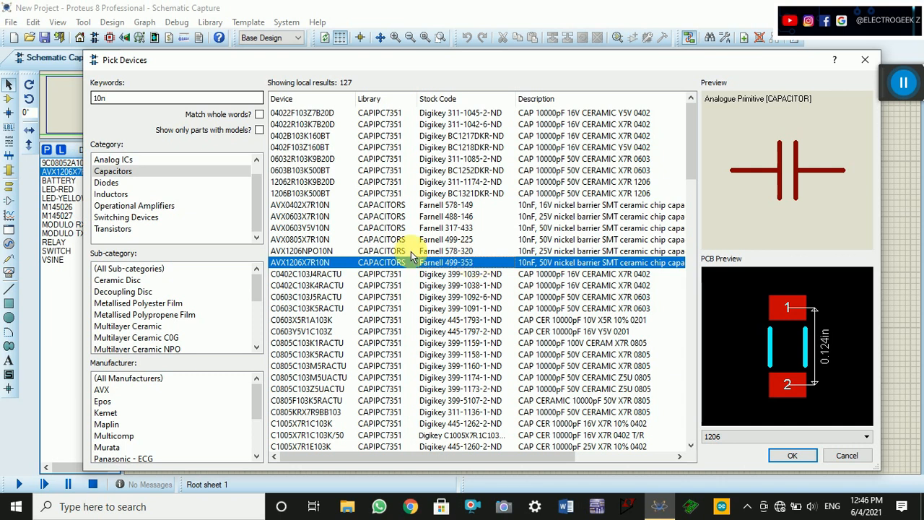
click(855, 460)
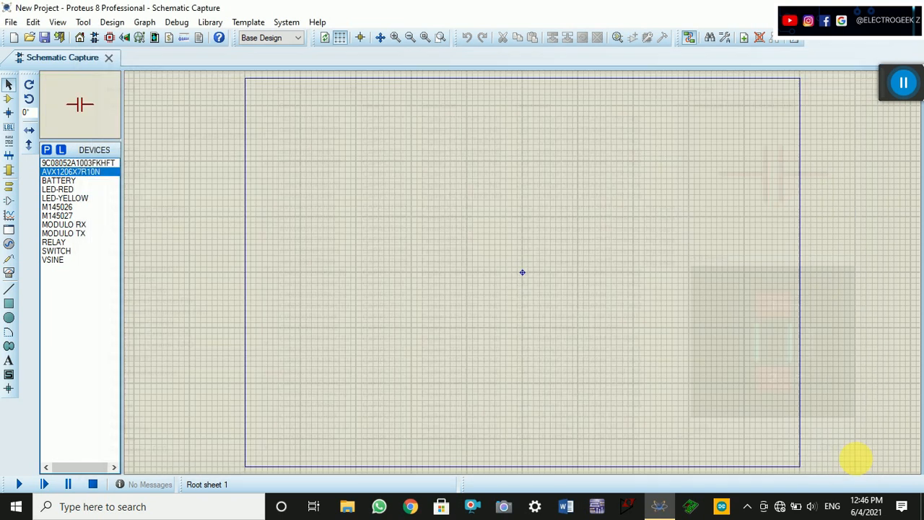
Reopen the device picker, add the animated light bulb LAMP to the device list, and close the picker
click(47, 153)
text(lam)
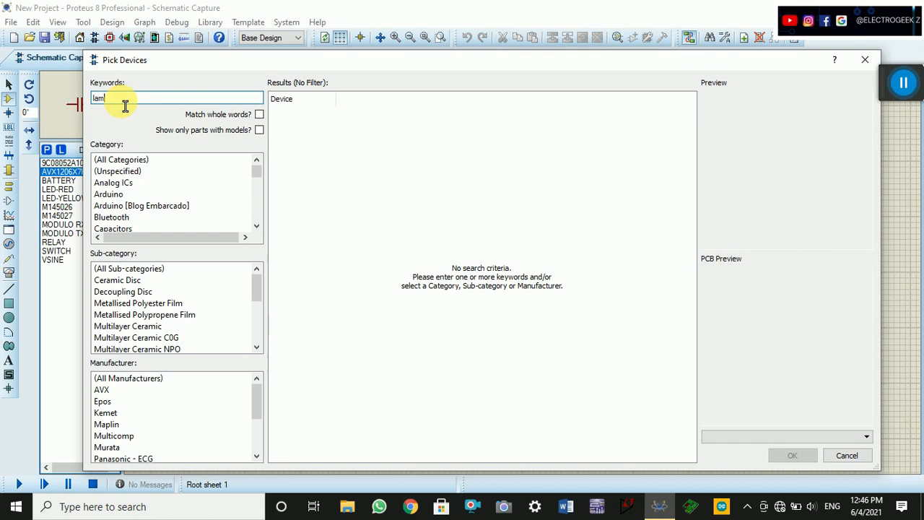
text(p)
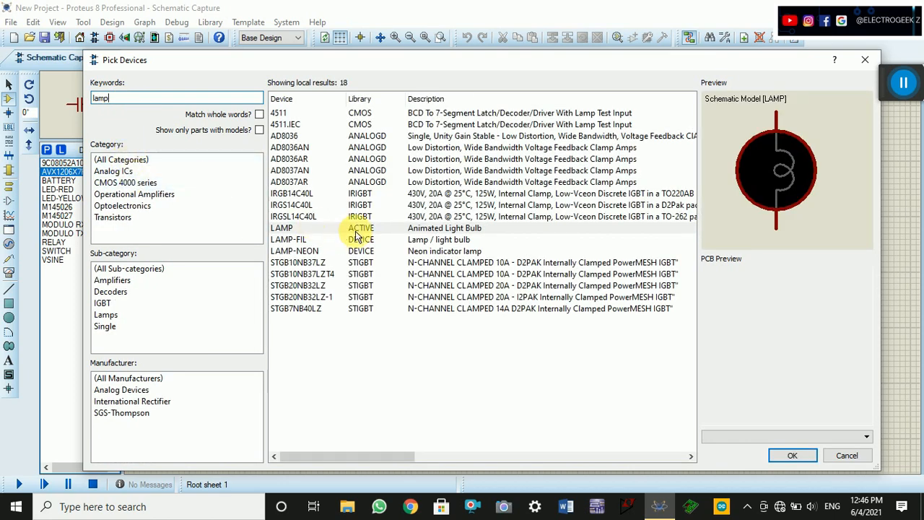
double_click(368, 228)
click(847, 455)
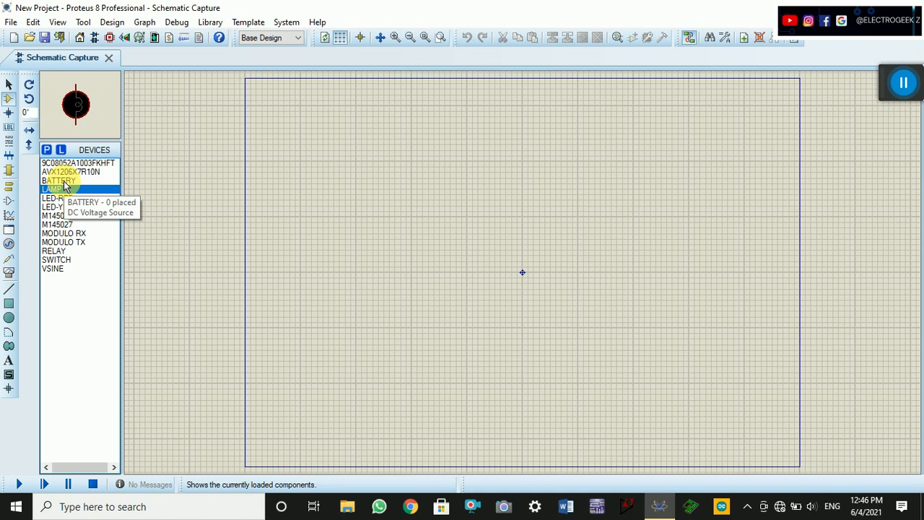
Place the MODULO RX module at the sheet's upper right and the MODULO TX module at its upper left
click(63, 234)
click(633, 123)
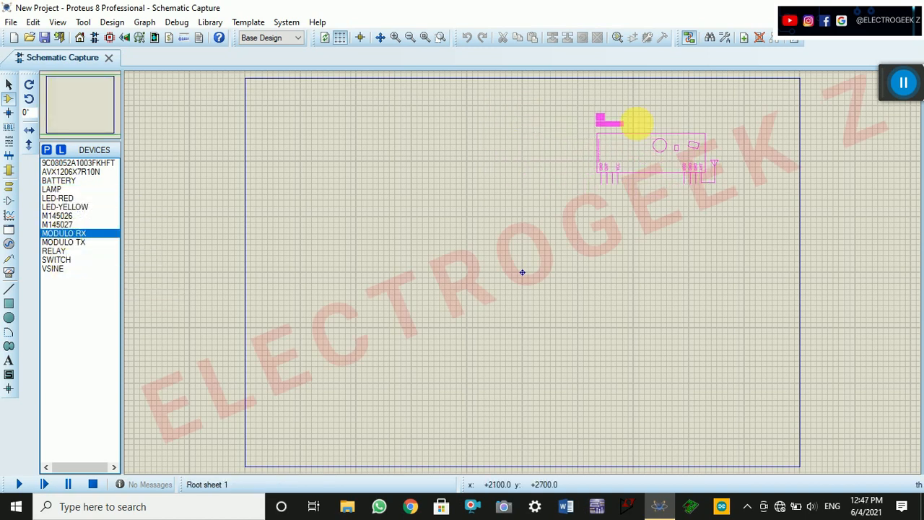
click(72, 242)
click(336, 153)
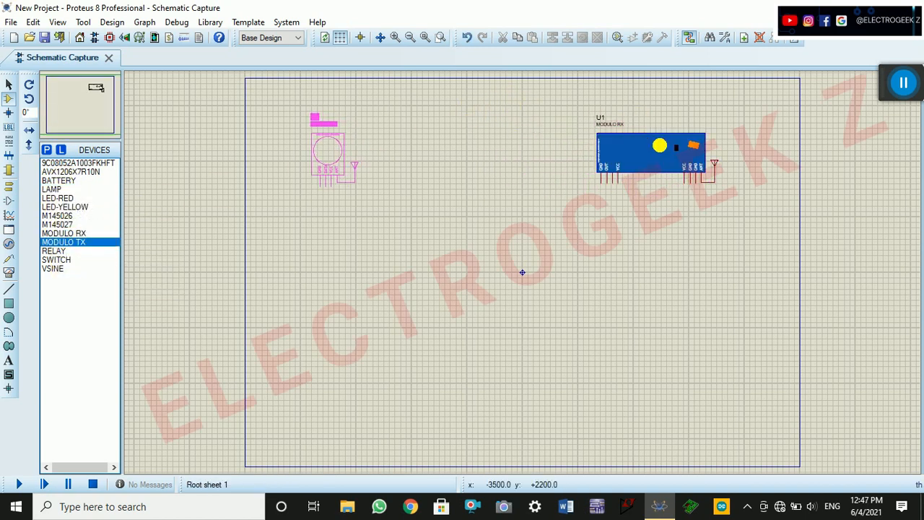
click(335, 155)
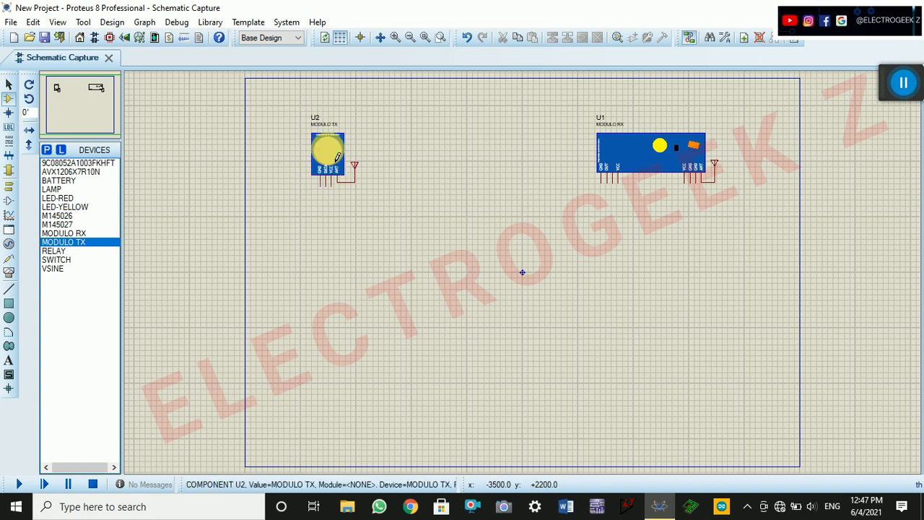
Place the M145026 encoder below the TX module and the M145027 decoder below the RX module
click(63, 217)
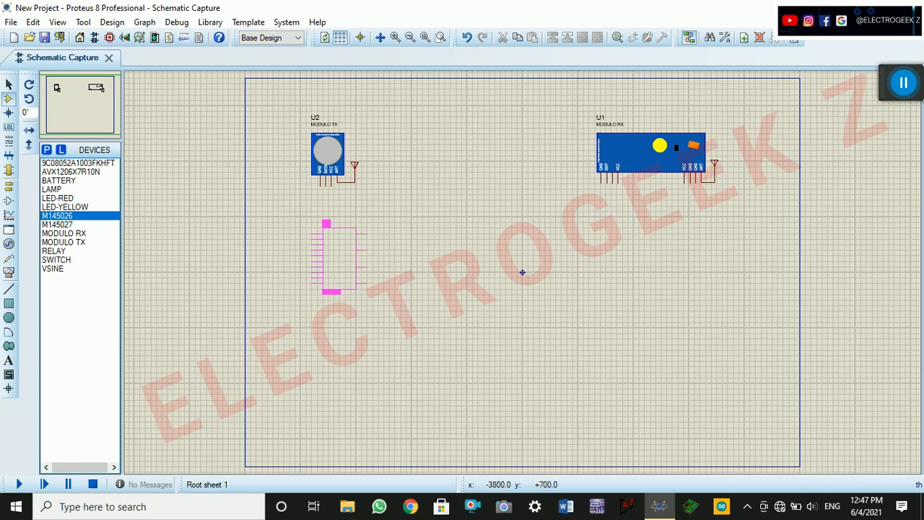
click(327, 225)
click(57, 225)
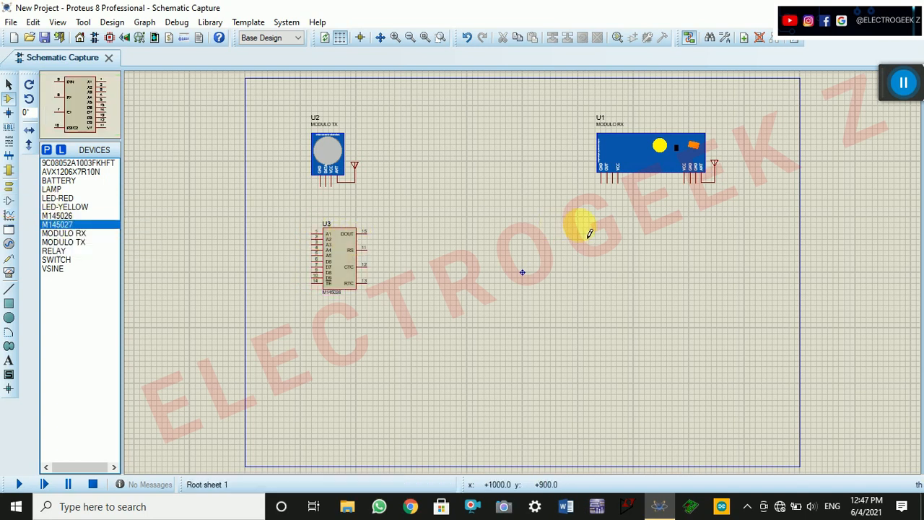
click(637, 222)
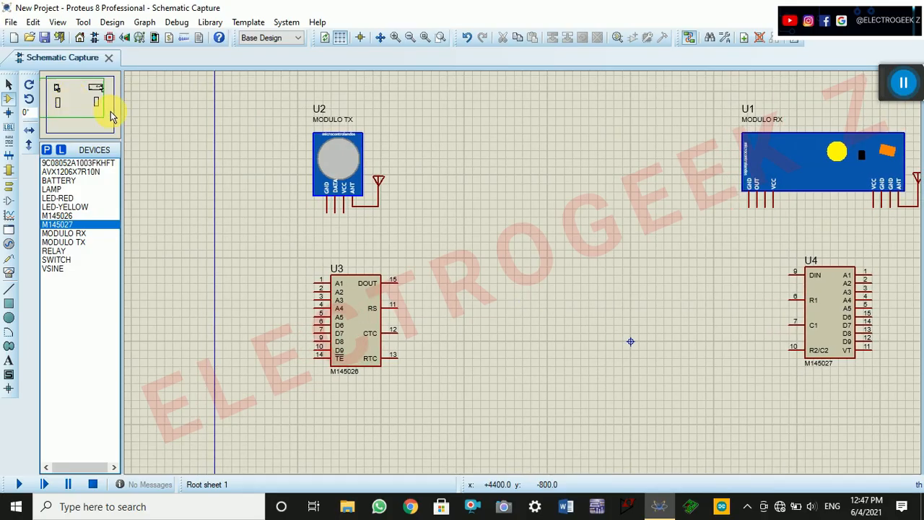
Place two 9C08052A1003FKHFT 100K resistors to the right of the M145026 encoder, level with its RS and RTC pins
click(92, 164)
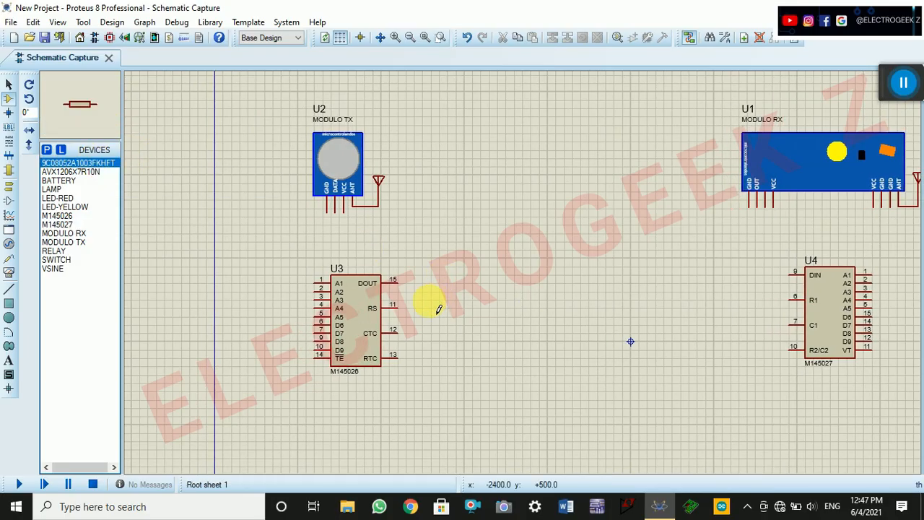
click(443, 308)
click(443, 309)
click(438, 366)
click(443, 358)
Place the AVX1206X7R10N capacitor between the two resistors and a BATTERY to the right of the TX module
click(97, 173)
key(p)
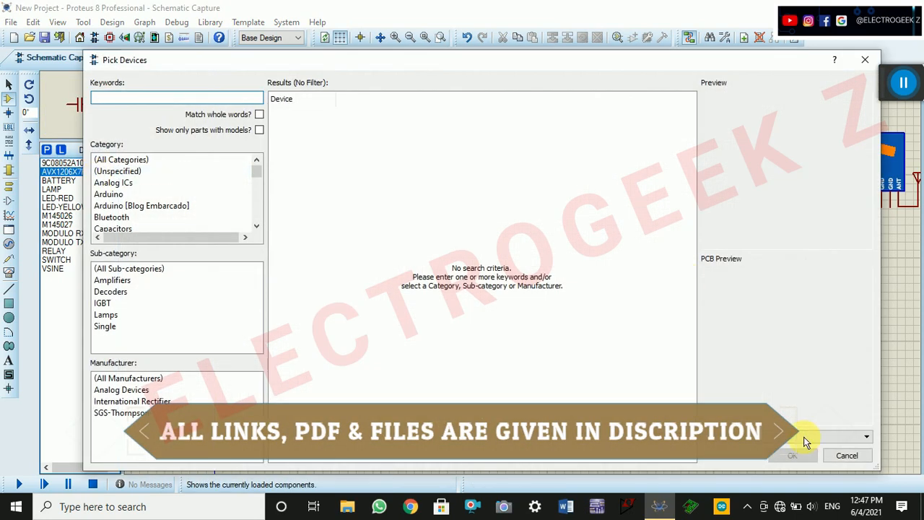
click(840, 455)
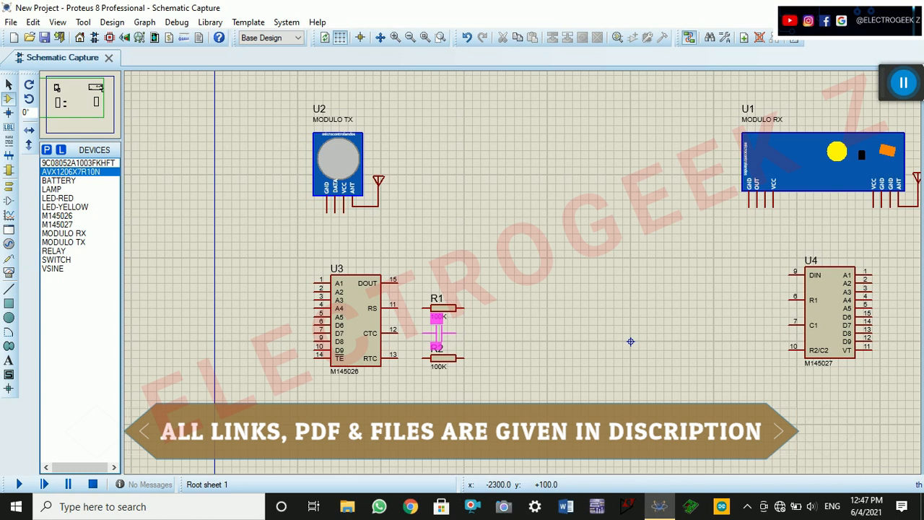
click(462, 332)
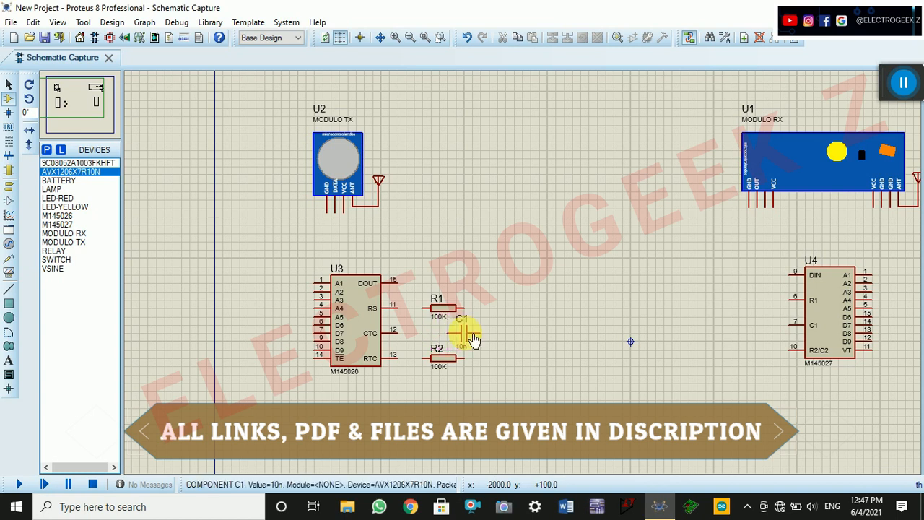
click(61, 180)
click(448, 194)
Place a ground terminal below the M145026 encoder and leave placement mode
click(8, 186)
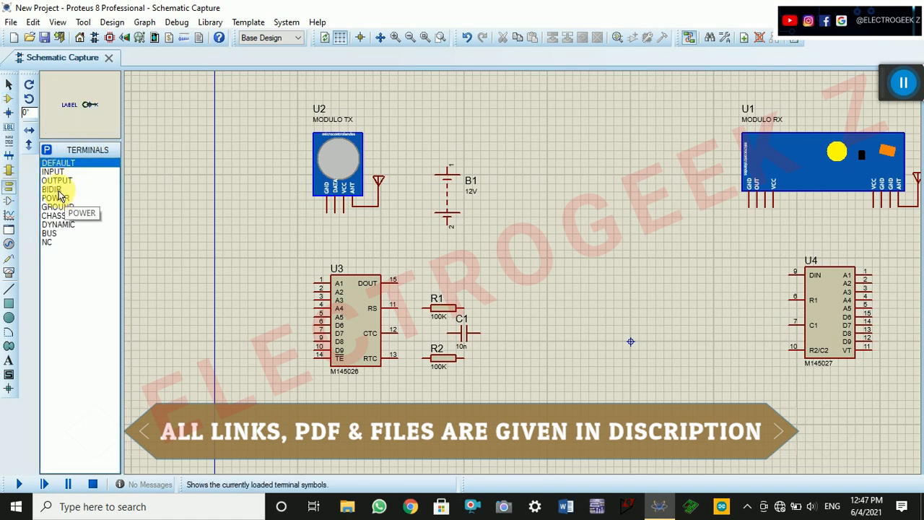
double_click(58, 207)
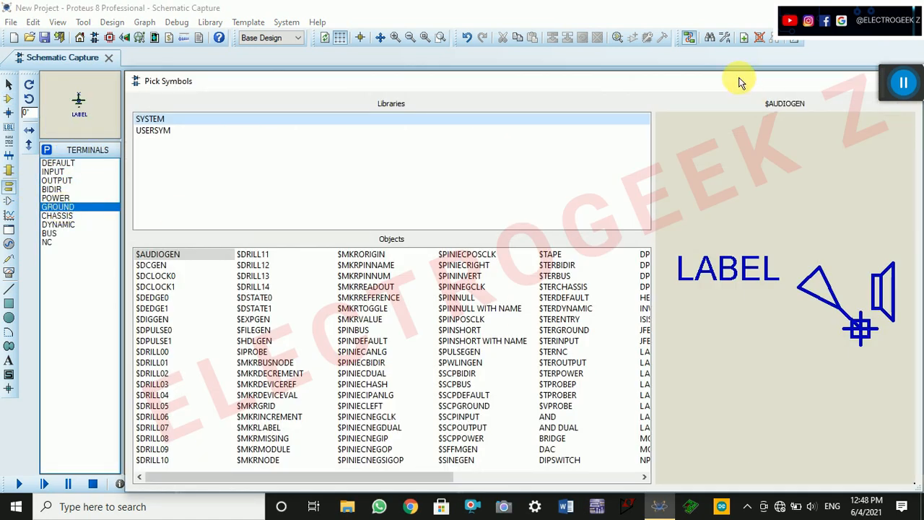
drag(739, 78, 574, 59)
click(701, 62)
click(441, 392)
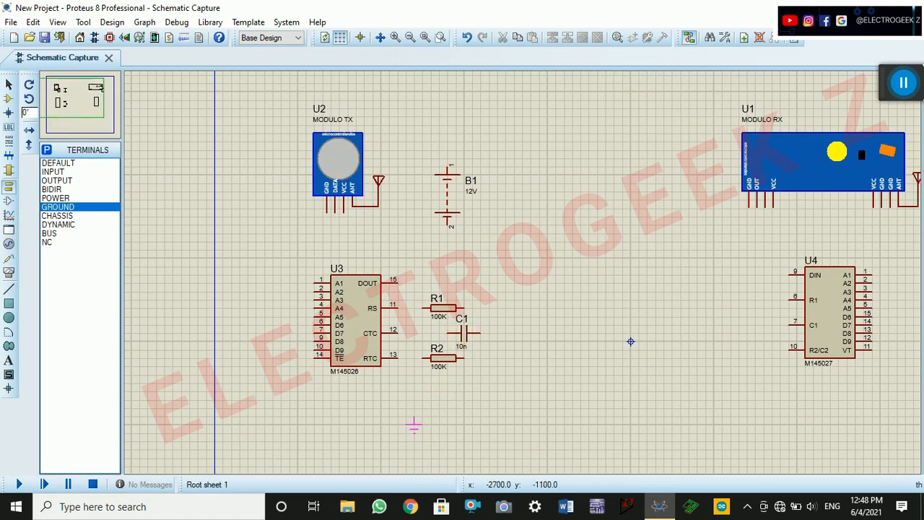
click(365, 426)
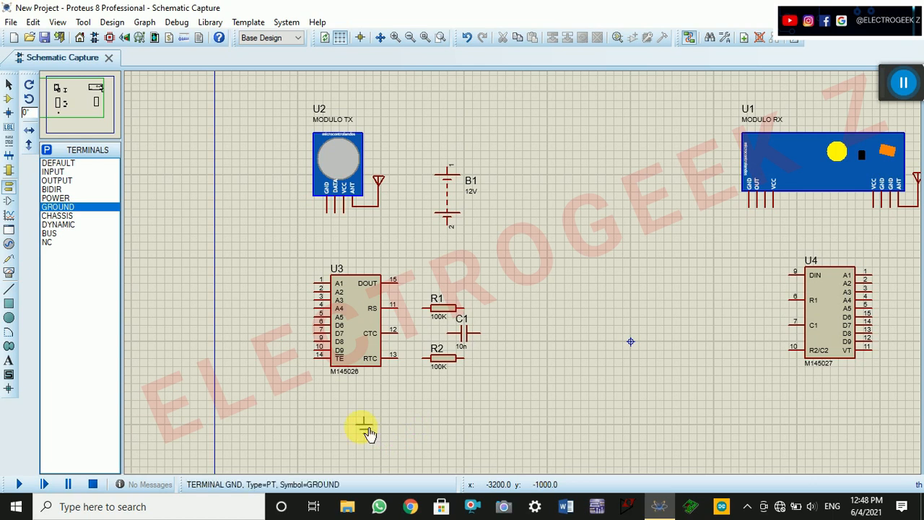
key(Escape)
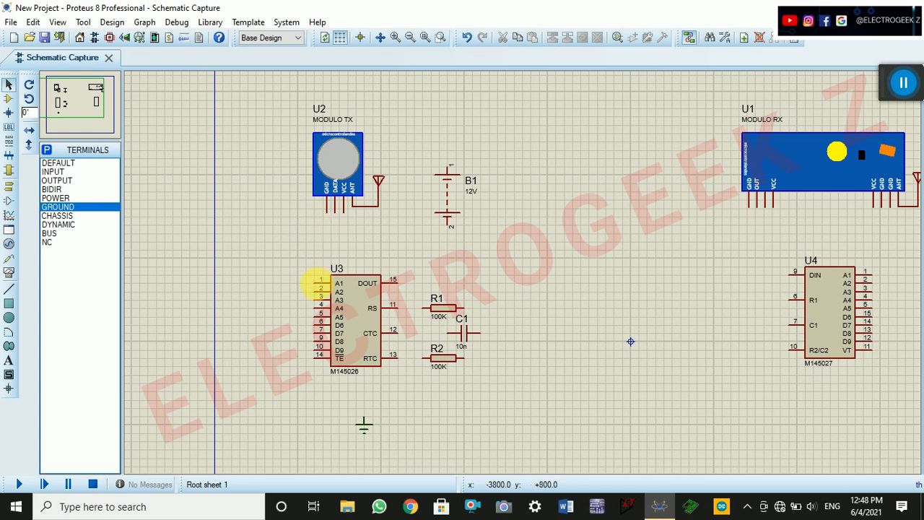
Wire the TX module's DATA pin to the encoder's DOUT and its VCC pin to the battery's positive terminal
click(333, 211)
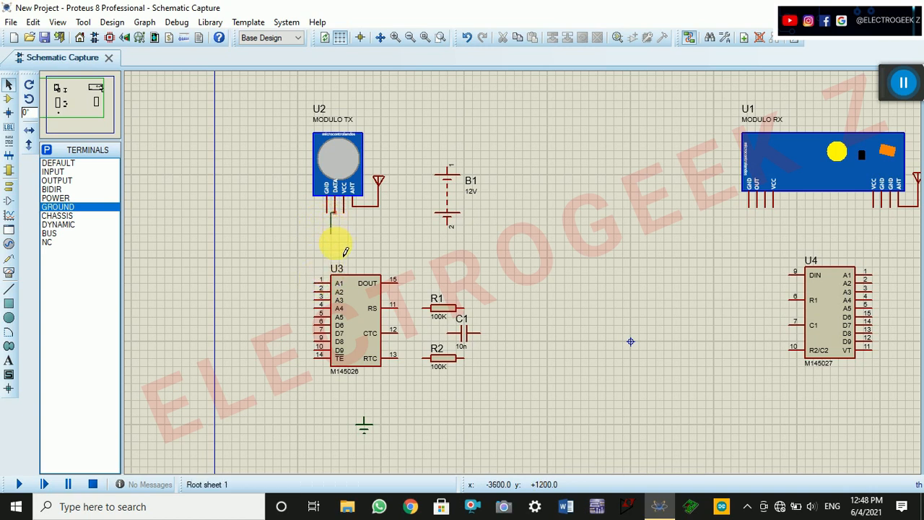
click(403, 280)
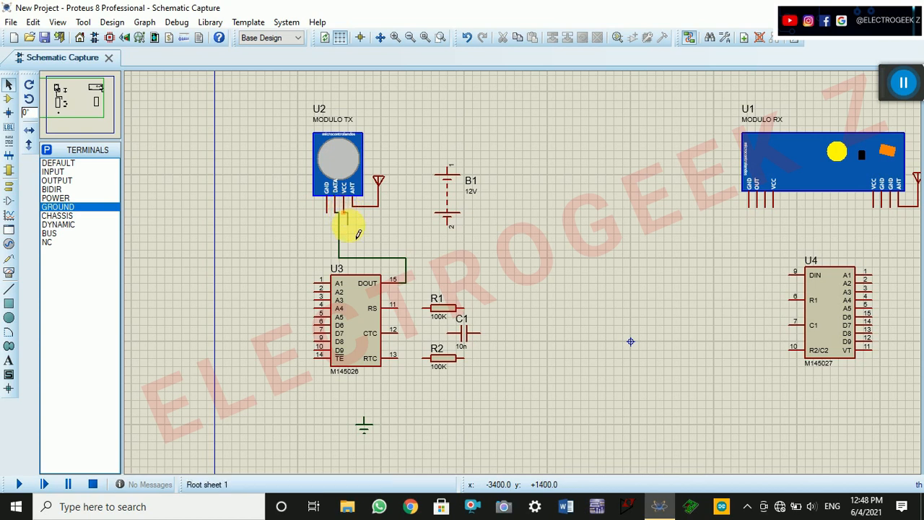
click(448, 161)
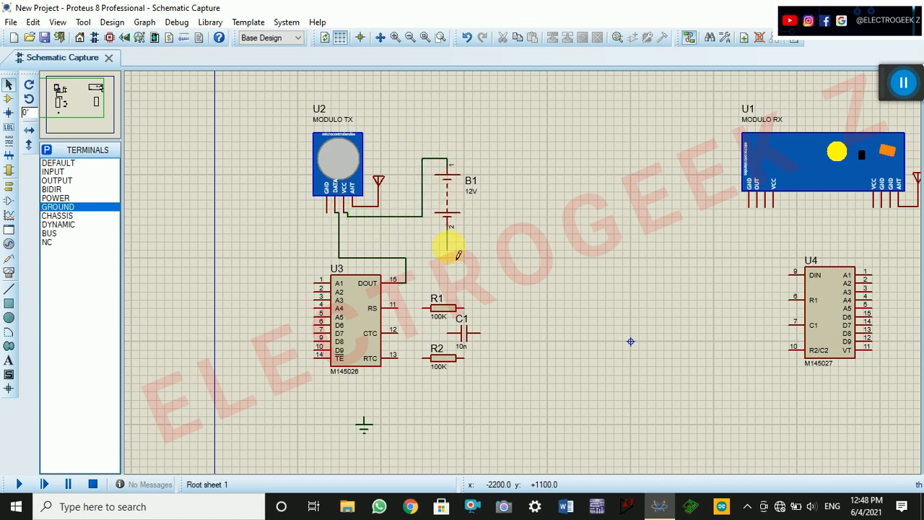
Wire the battery's negative terminal and the TX module's GND pin to the ground terminal
click(365, 420)
click(335, 216)
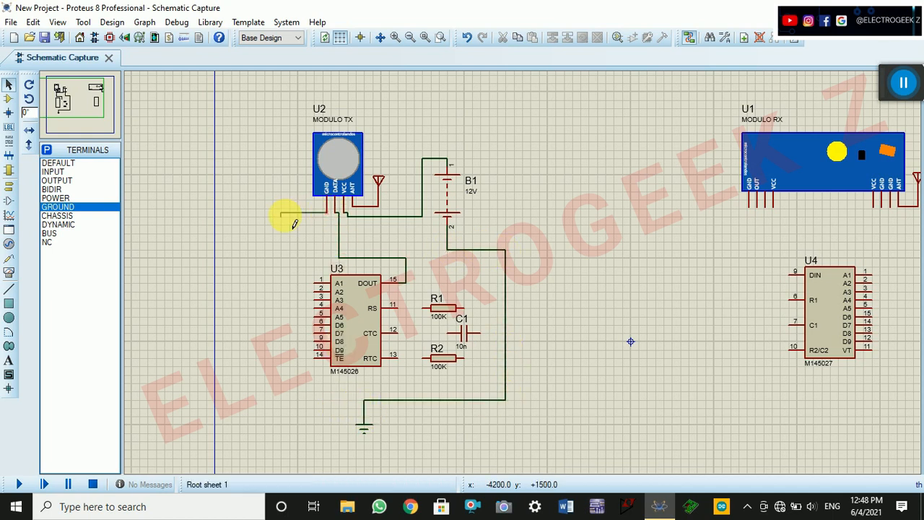
click(364, 400)
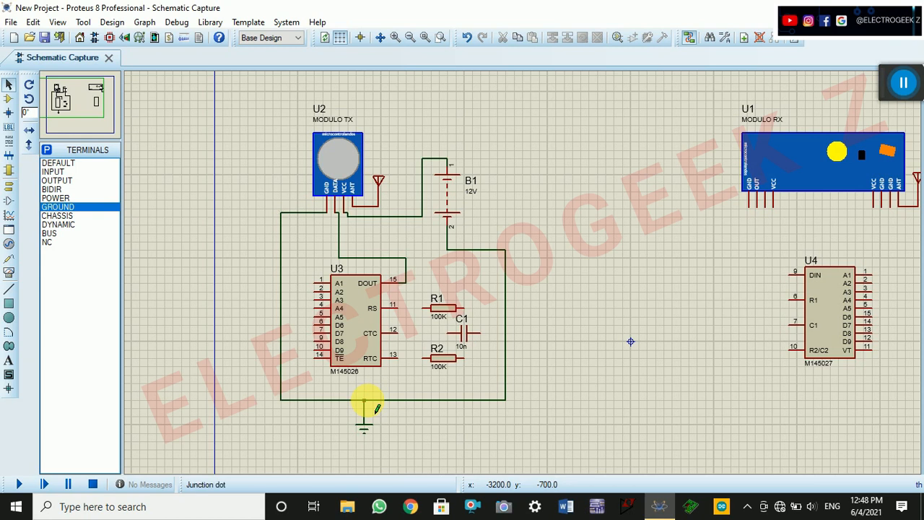
Wire the encoder's RS pin through R1 to the far end of C1, and C1's near end to CTC
click(407, 312)
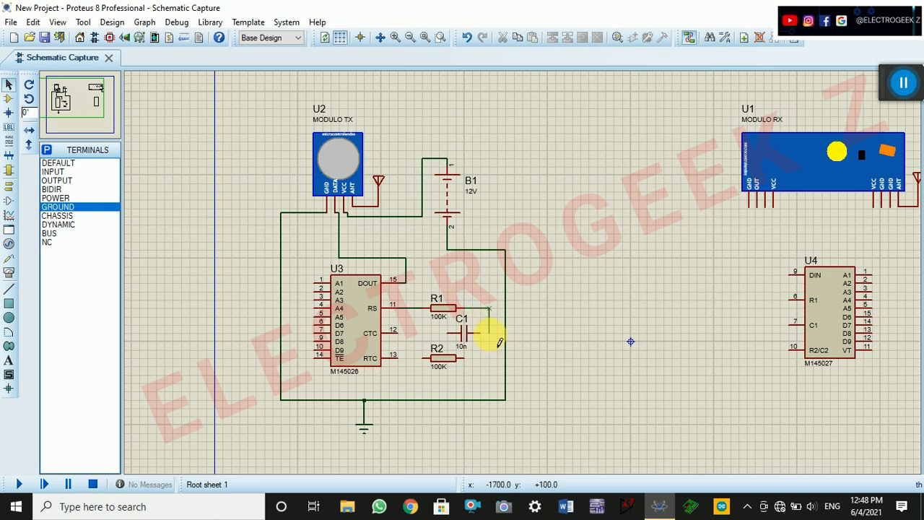
click(476, 333)
click(453, 333)
click(398, 333)
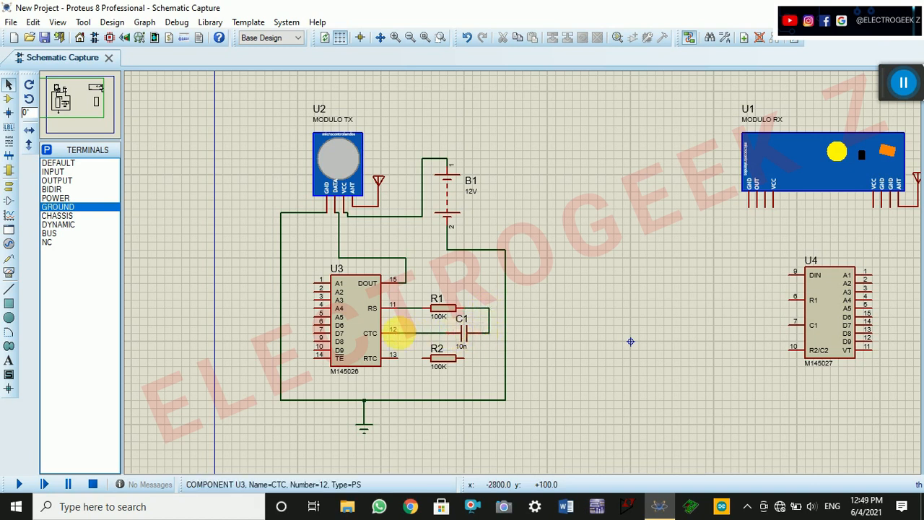
Wire RTC to R2 and tie R2's other end, the R1–C1 junction and the encoder's TE pin to the ground line
click(476, 366)
click(489, 333)
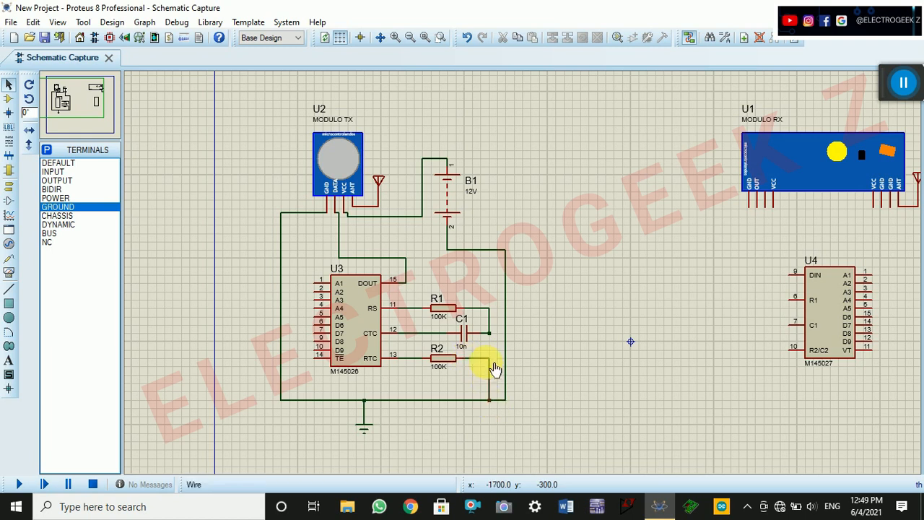
click(490, 358)
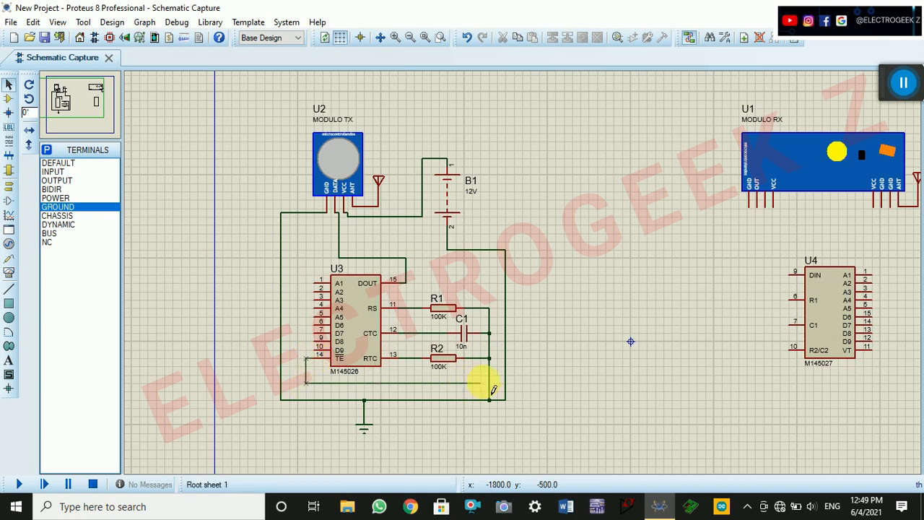
click(491, 361)
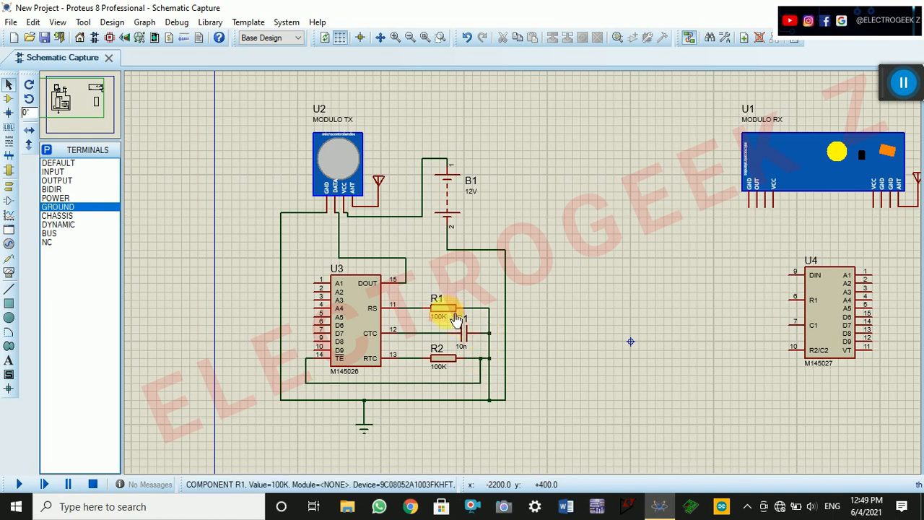
Set the value of capacitor C1 to 10u
double_click(464, 335)
click(407, 164)
key(BackSpace)
text(u)
click(578, 154)
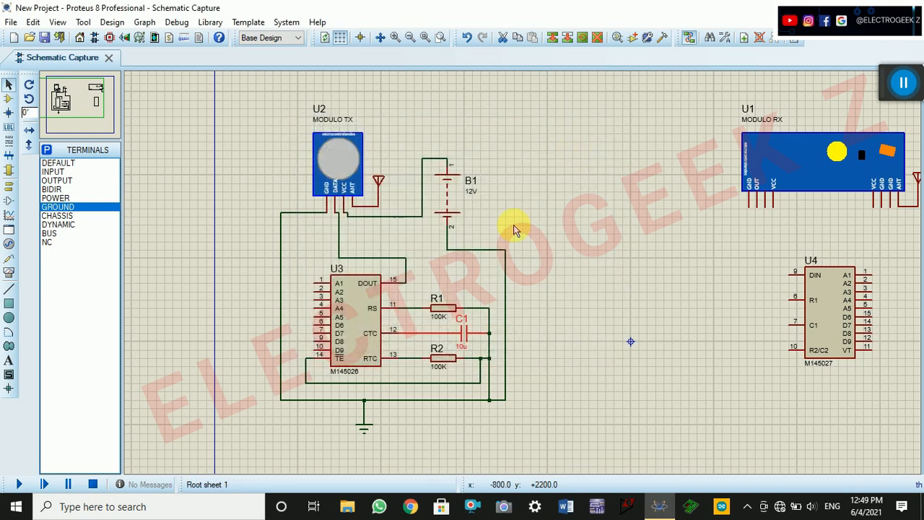
Set the value of resistor R2 to 10K
double_click(439, 356)
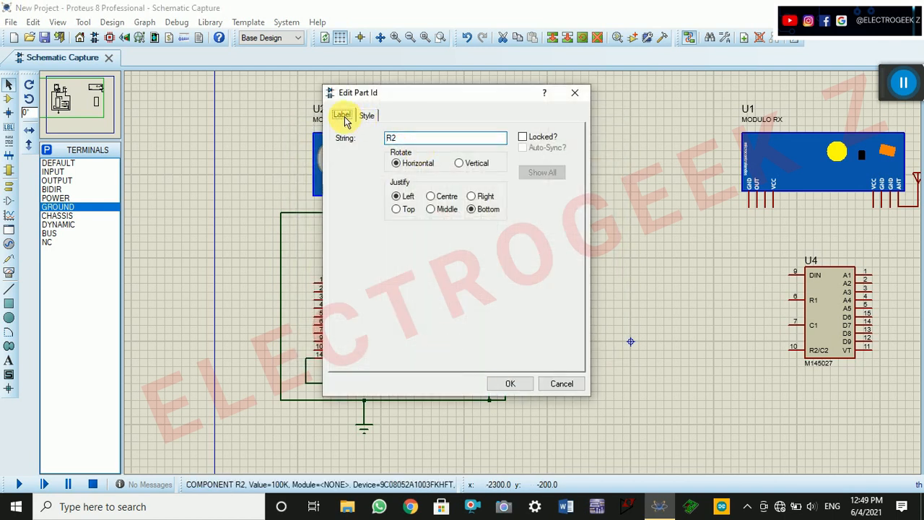
click(572, 384)
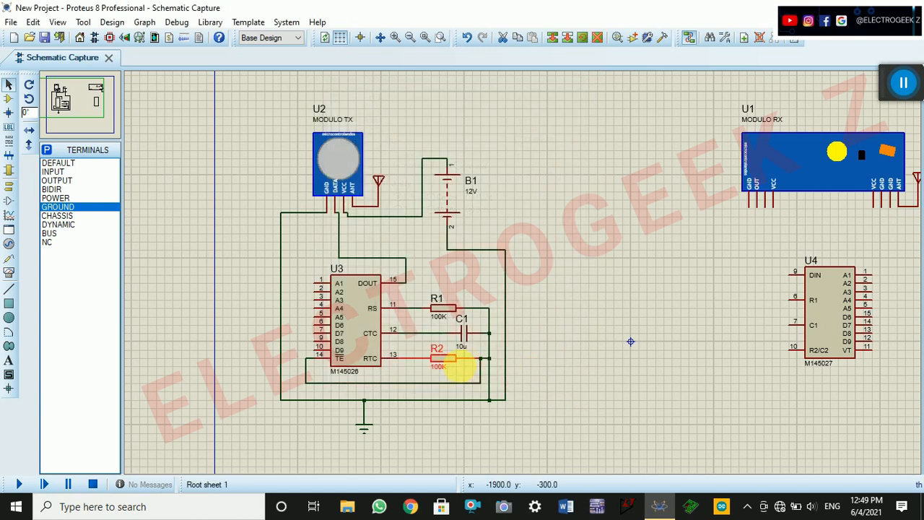
double_click(437, 366)
click(429, 145)
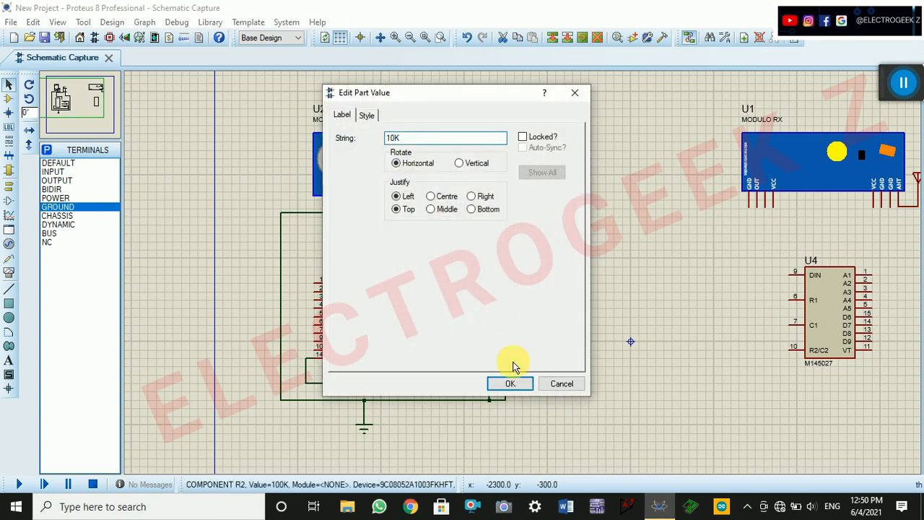
click(511, 382)
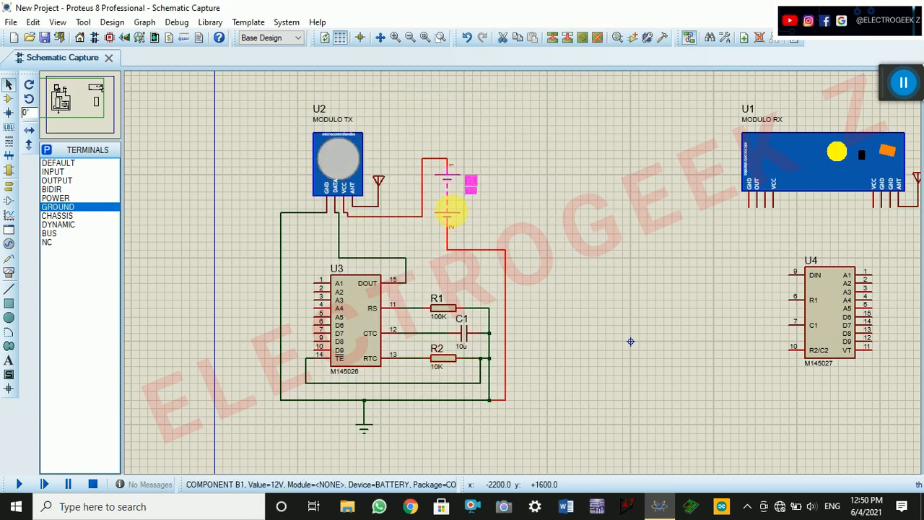
Set the voltage of battery B1 to 5V
double_click(449, 211)
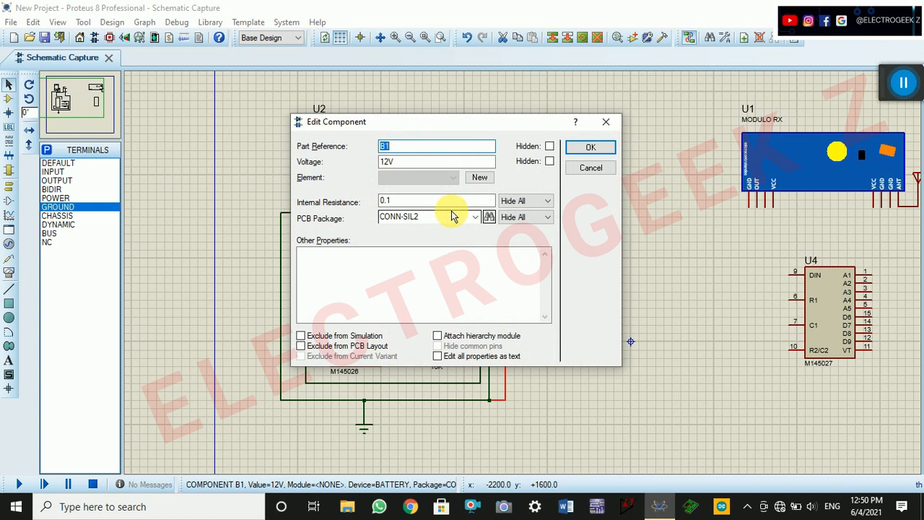
click(416, 163)
key(BackSpace)
key(BackSpace)
key(BackSpace)
text(5V)
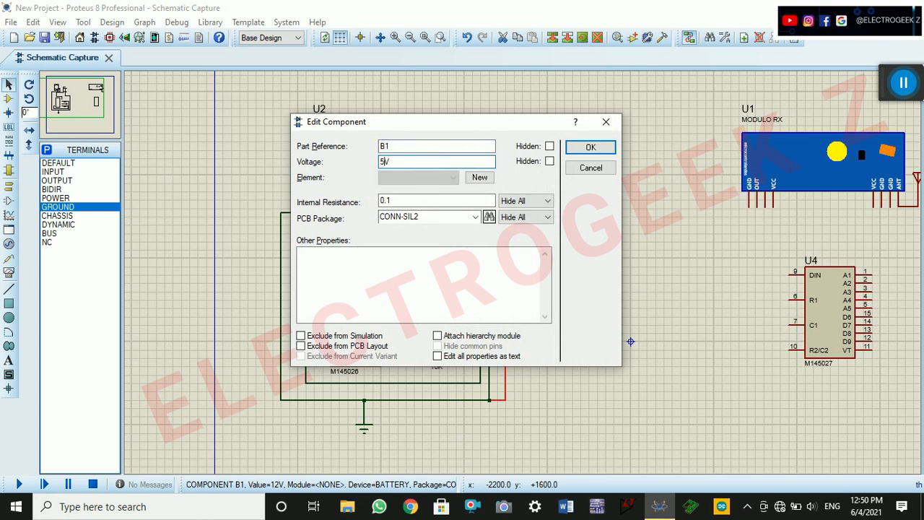
click(599, 148)
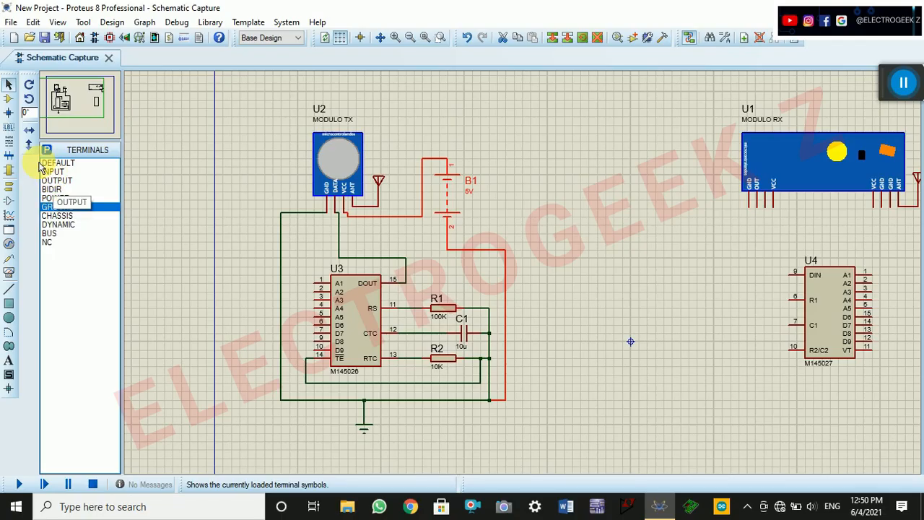
Place a SWITCH to the left of the M145026 encoder and wire it between the D6 pin and the ground line
click(9, 99)
click(56, 260)
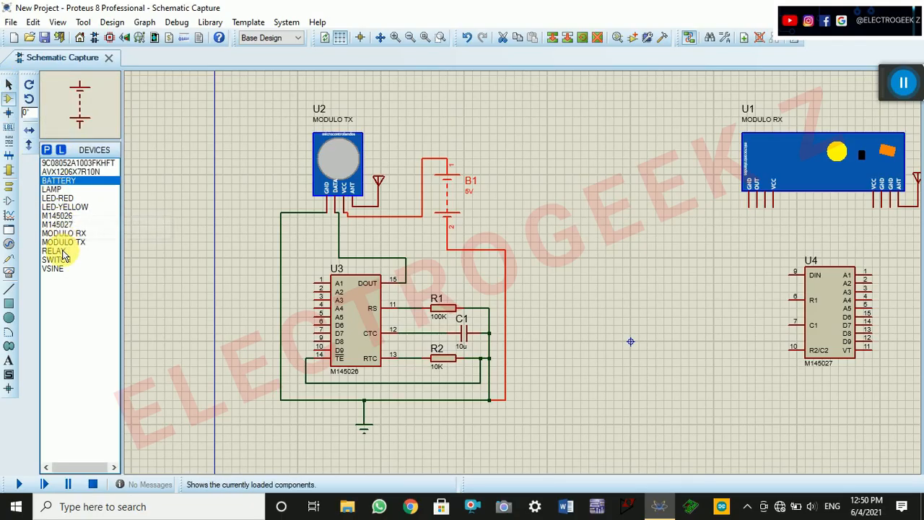
click(257, 332)
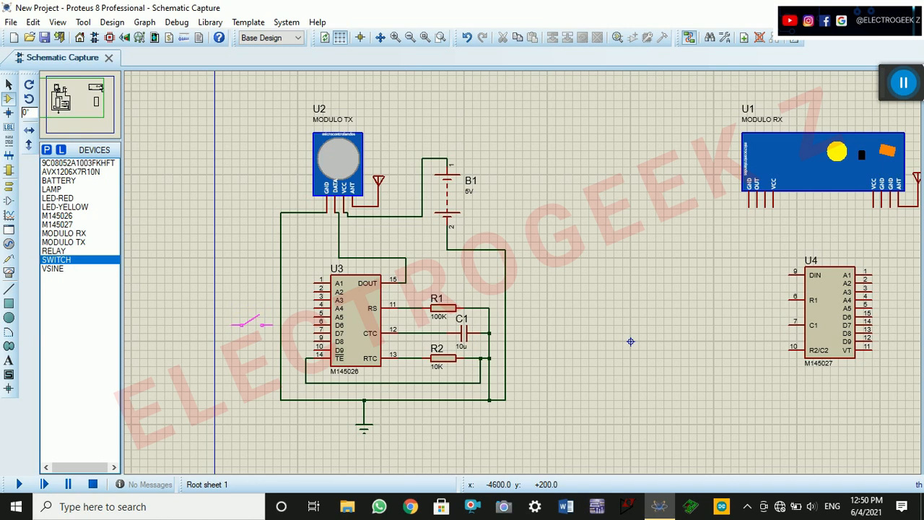
click(251, 324)
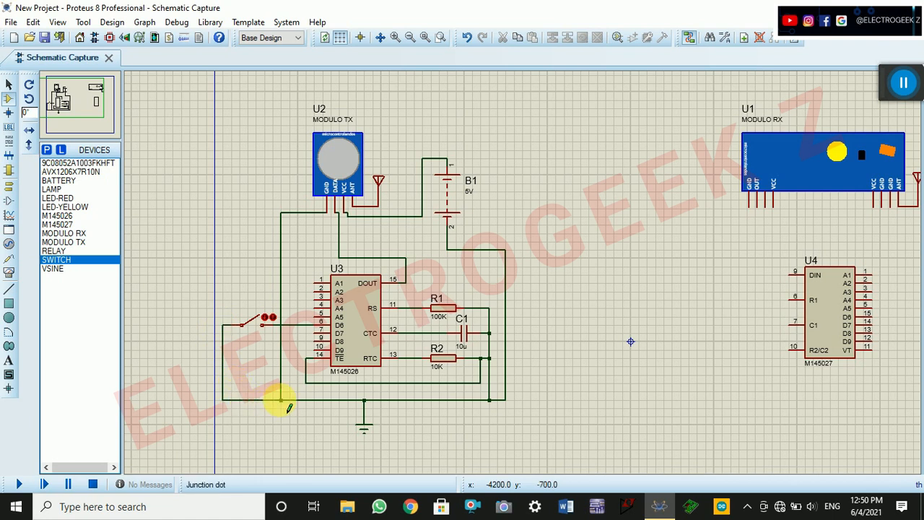
Place a second BATTERY to the left of the M145027 decoder, below and left of the RX module
drag(488, 251, 323, 341)
click(97, 99)
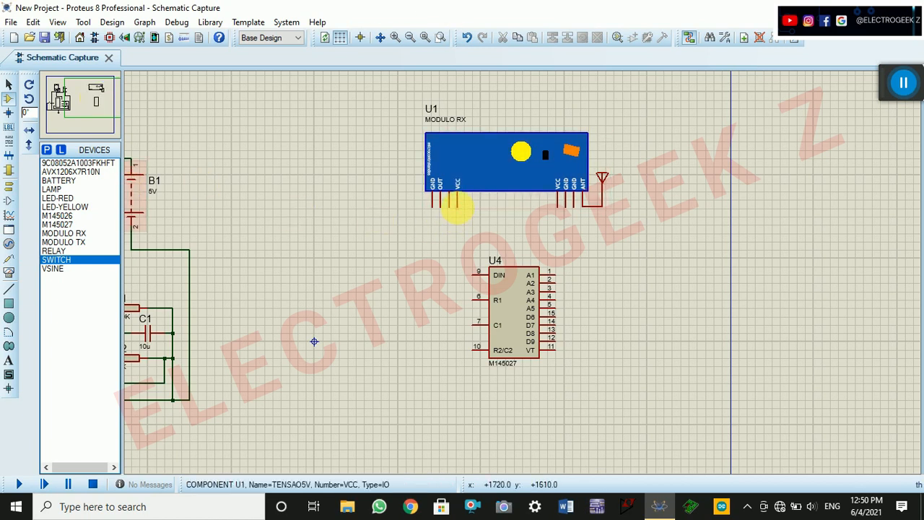
click(76, 181)
click(332, 242)
Place a ground terminal below the M145027 decoder and wire it to the negative terminal of battery B2
click(9, 185)
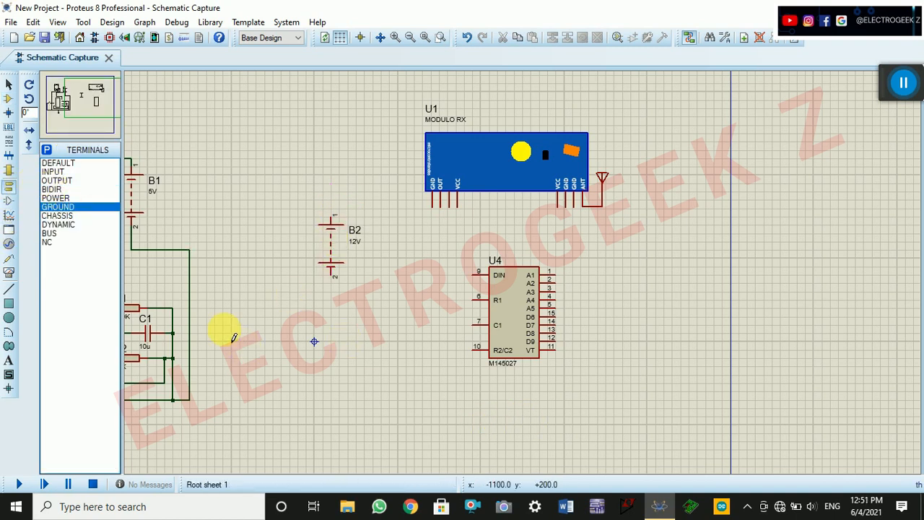
click(63, 207)
click(472, 400)
click(472, 417)
click(9, 84)
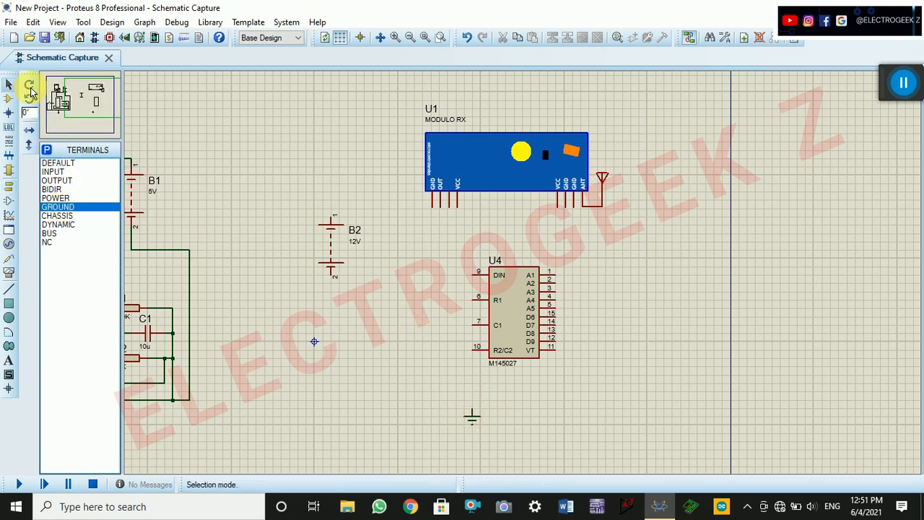
click(472, 410)
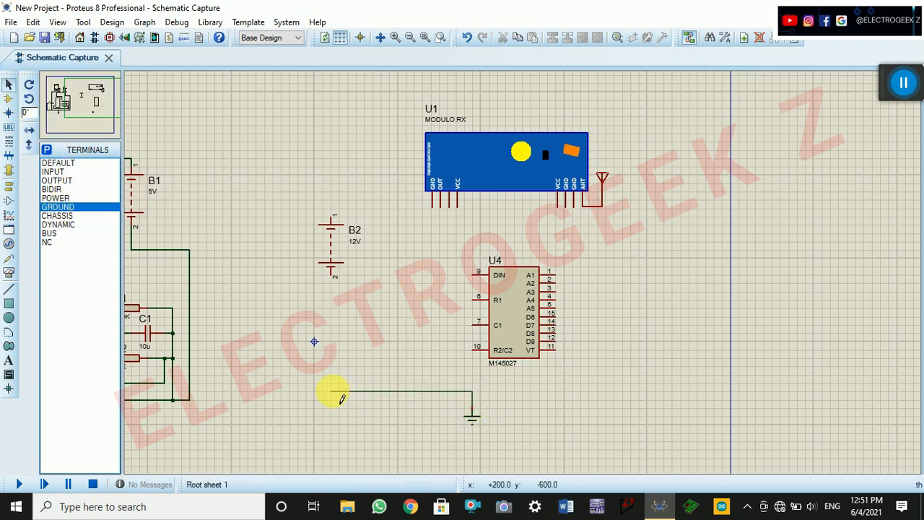
click(331, 270)
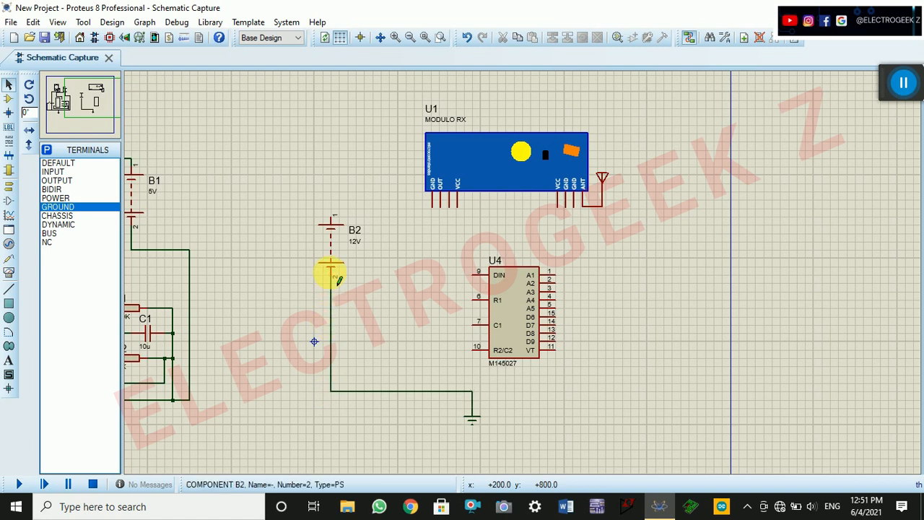
Wire the positive terminal of battery B2 to the VCC pins of the RX module
click(347, 209)
click(389, 200)
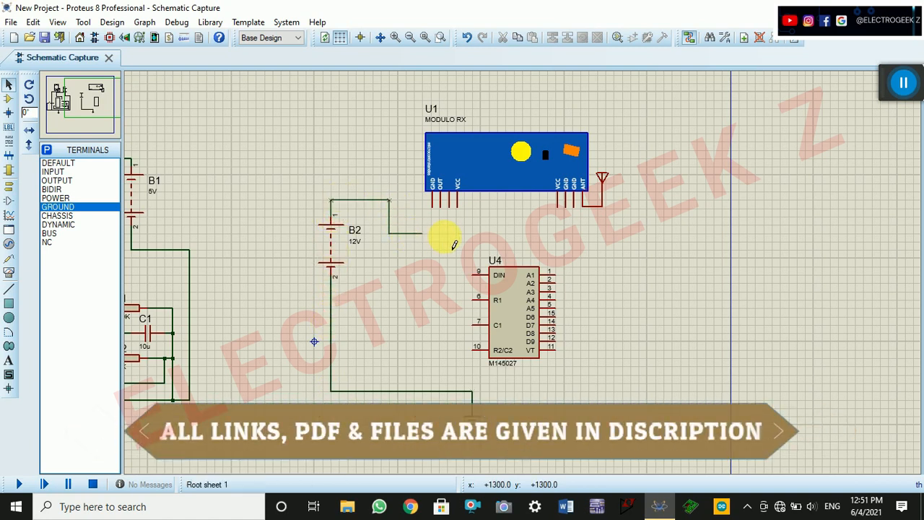
click(457, 205)
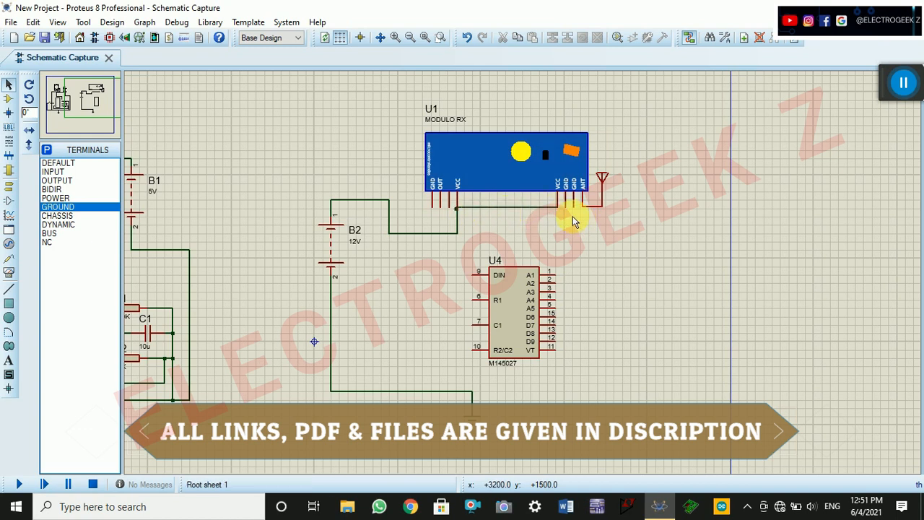
Wire the RX module's GND pins to the ground line and its OUT pin to the DIN pin of the M145027 decoder
click(431, 210)
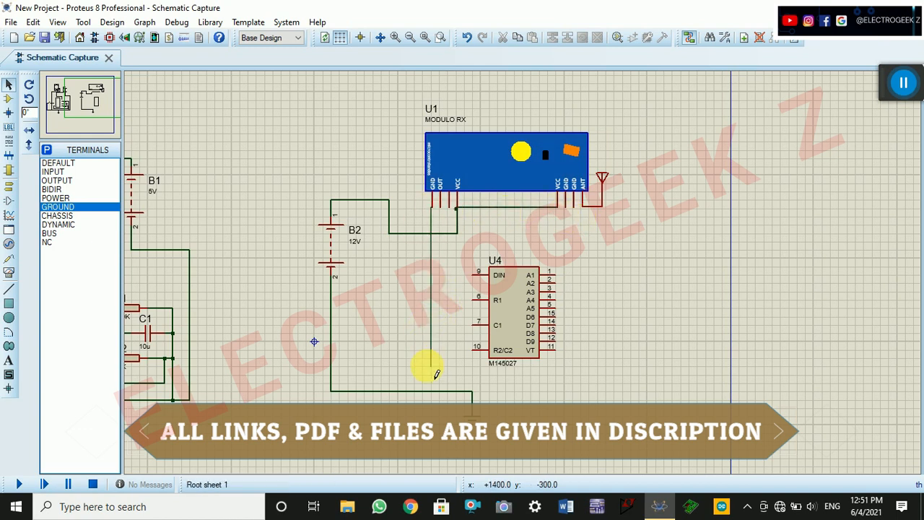
click(564, 205)
click(432, 244)
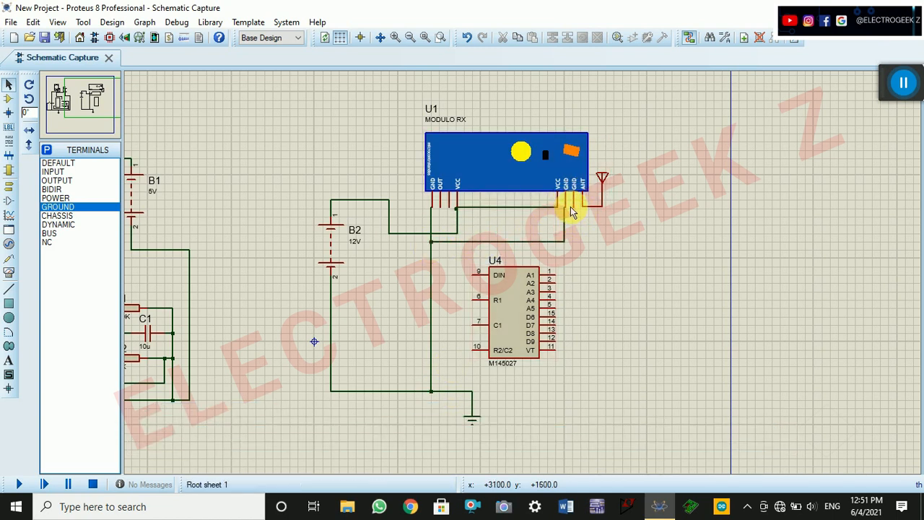
click(440, 207)
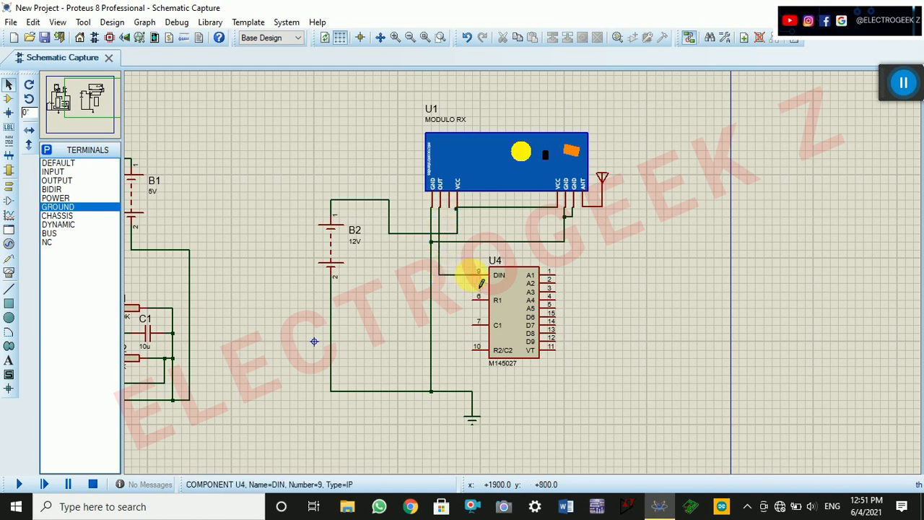
Place two 9C08052A1003FKHFT resistors to the left of the M145027 decoder, level with its R1 and R2/C2 pins
click(9, 98)
click(75, 163)
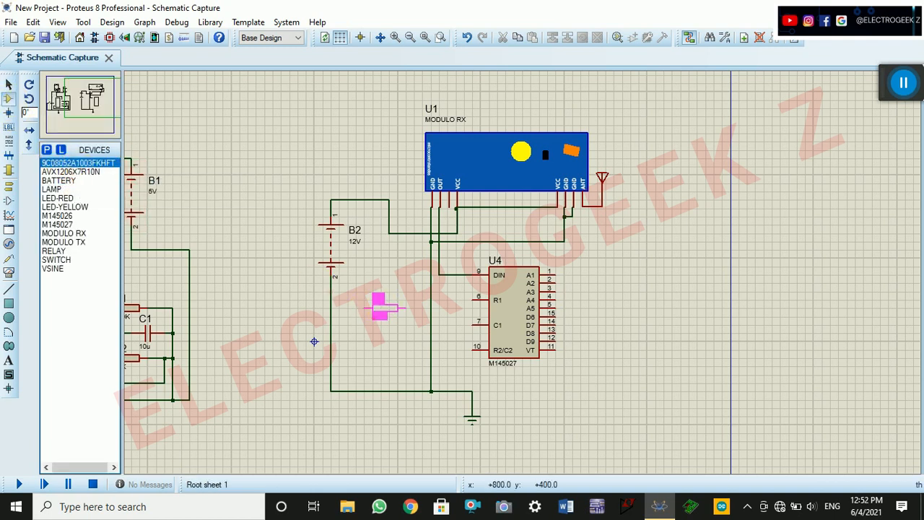
click(390, 298)
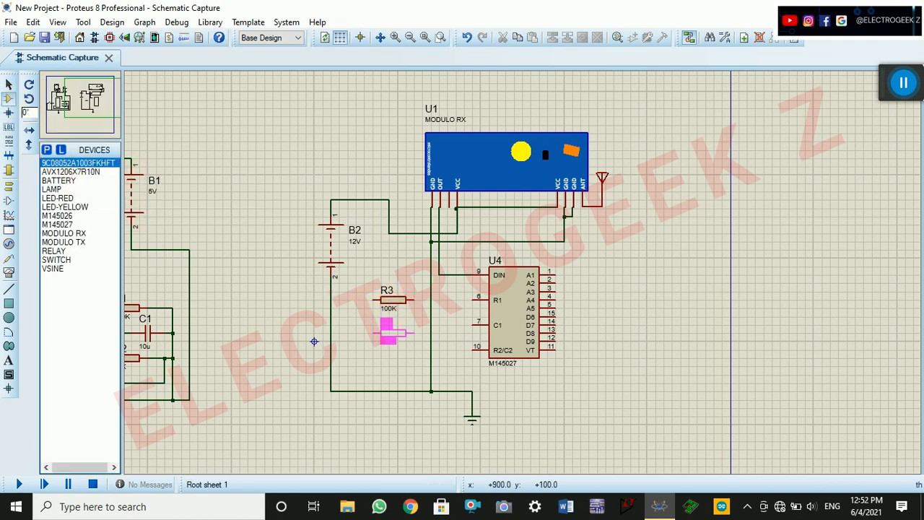
click(390, 349)
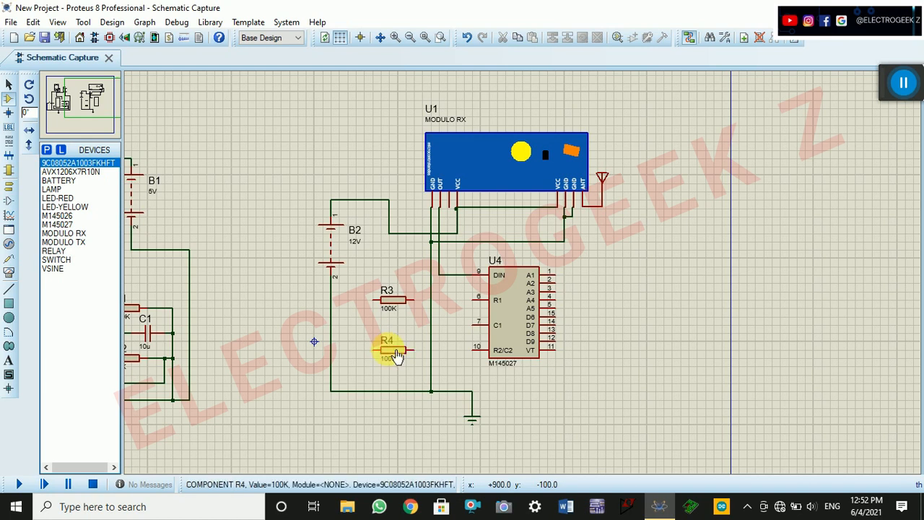
Place an AVX1206X7R10N capacitor to the left of resistors R3 and R4 and rotate it to a vertical orientation
click(71, 171)
click(365, 326)
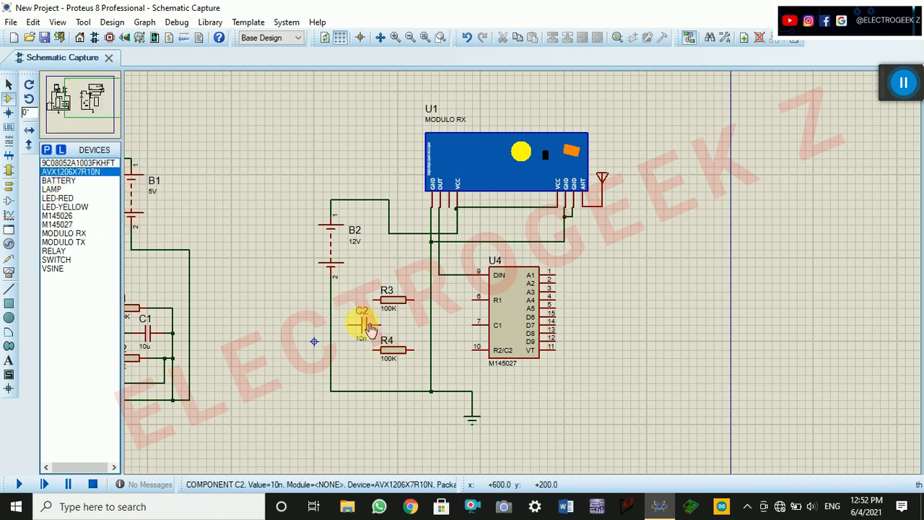
right_click(368, 328)
click(404, 185)
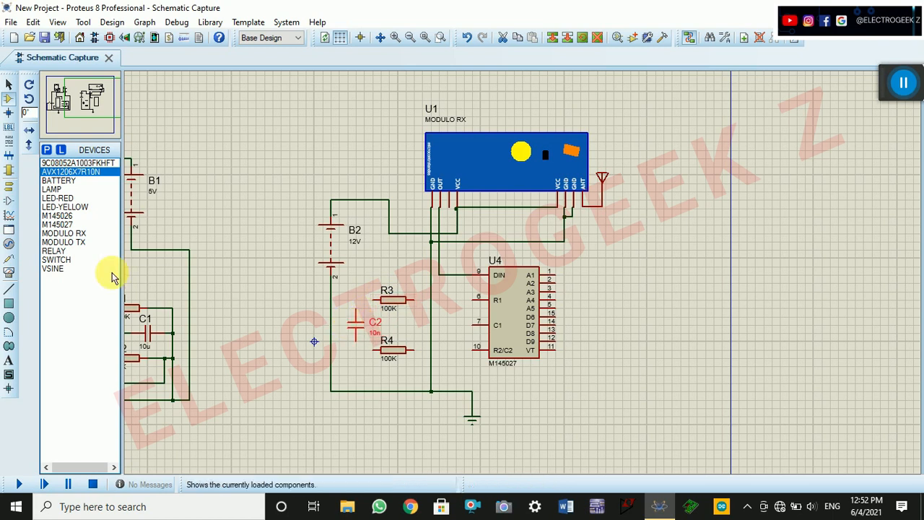
Wire resistor R3 to the decoder's R1 pin and resistor R4 to its R2/C2 pin
click(9, 85)
click(413, 299)
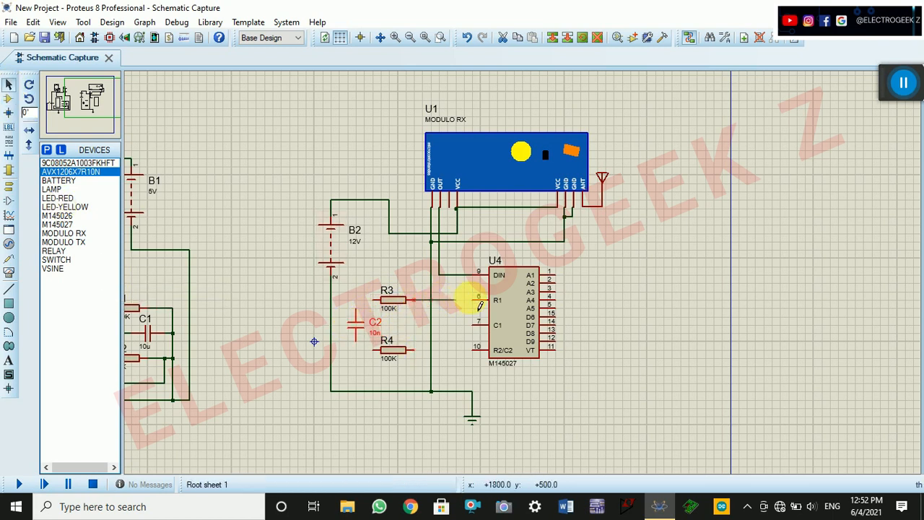
click(409, 350)
click(473, 348)
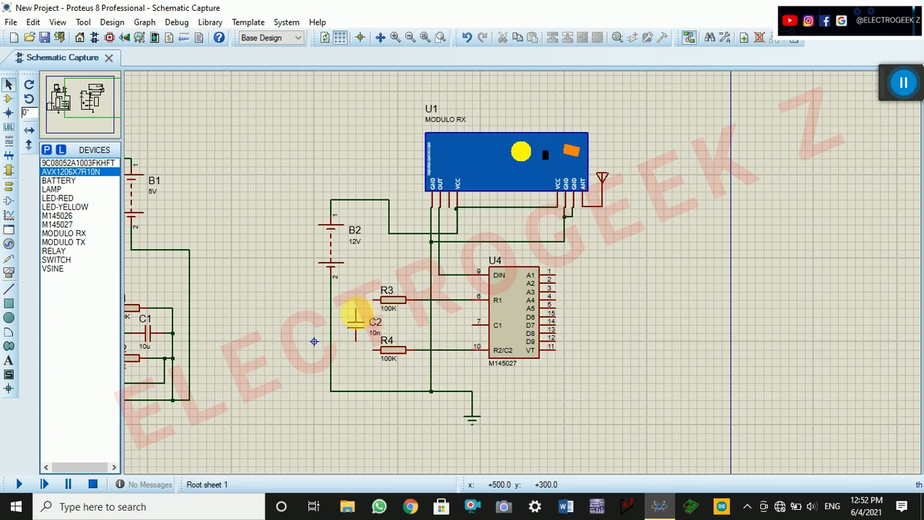
Wire capacitor C2 between the free ends of R3 and R4, and connect the decoder's C1 pin to the R3–C2 junction
click(356, 309)
click(374, 301)
click(355, 342)
click(380, 351)
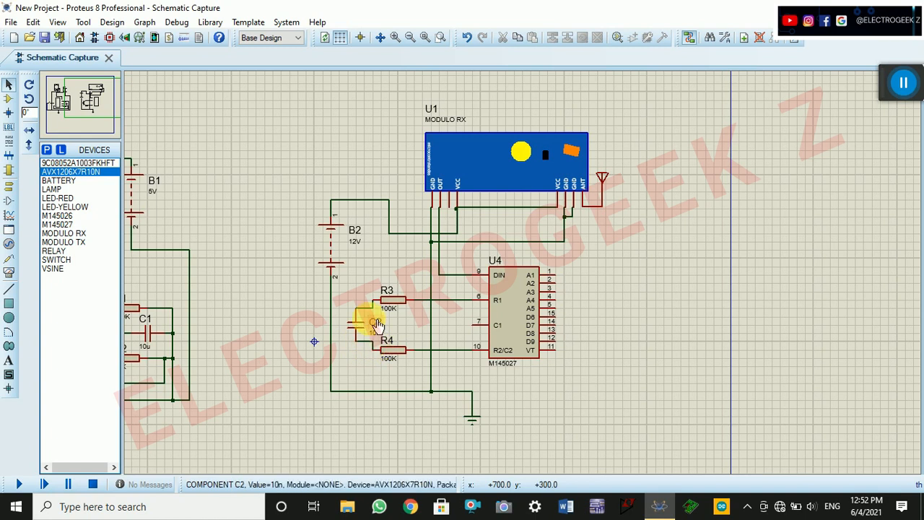
click(473, 324)
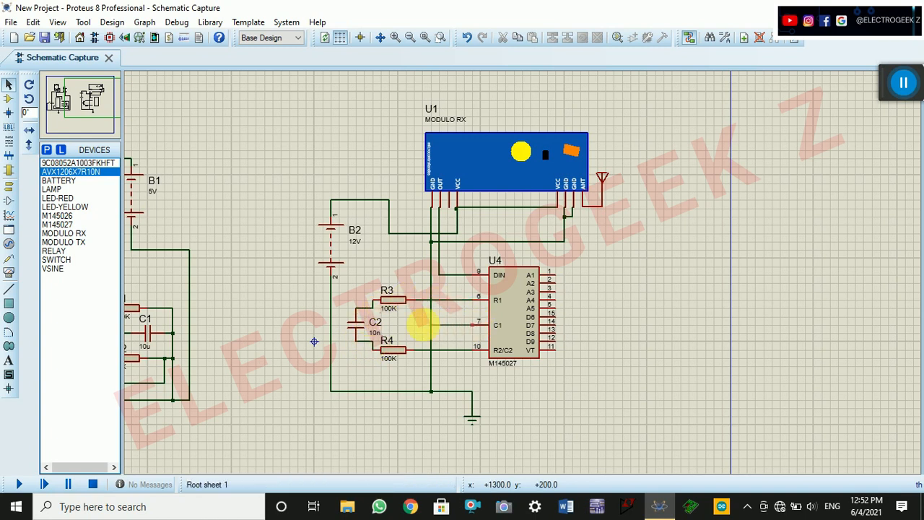
click(366, 309)
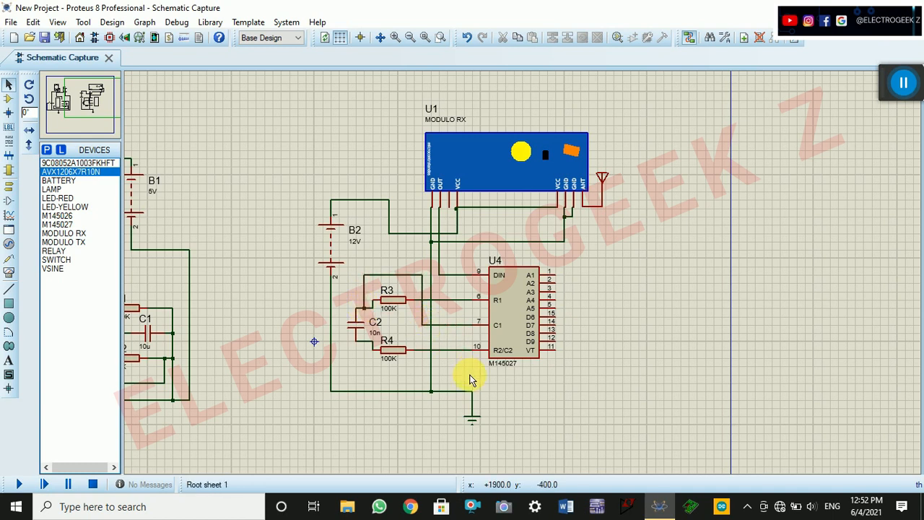
Set the values of resistors R3 and R4 to 10K
click(401, 306)
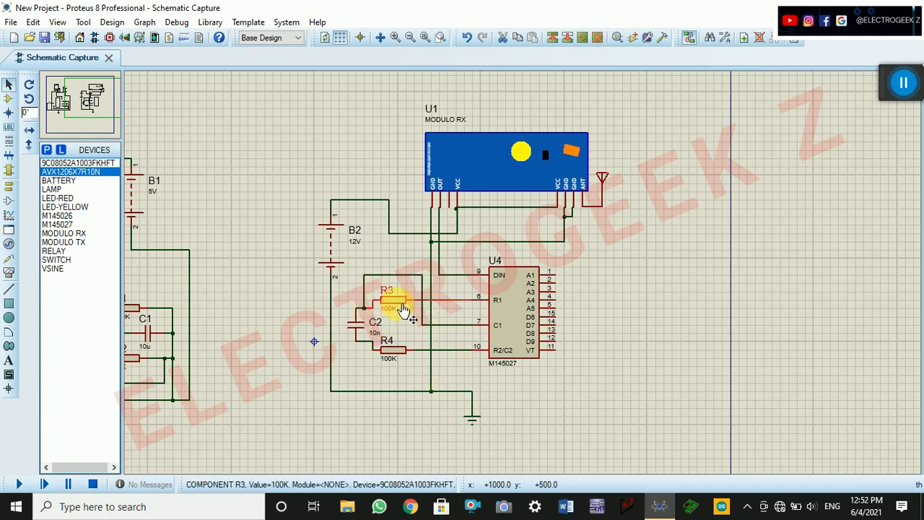
double_click(395, 313)
click(427, 142)
key(BackSpace)
key(Return)
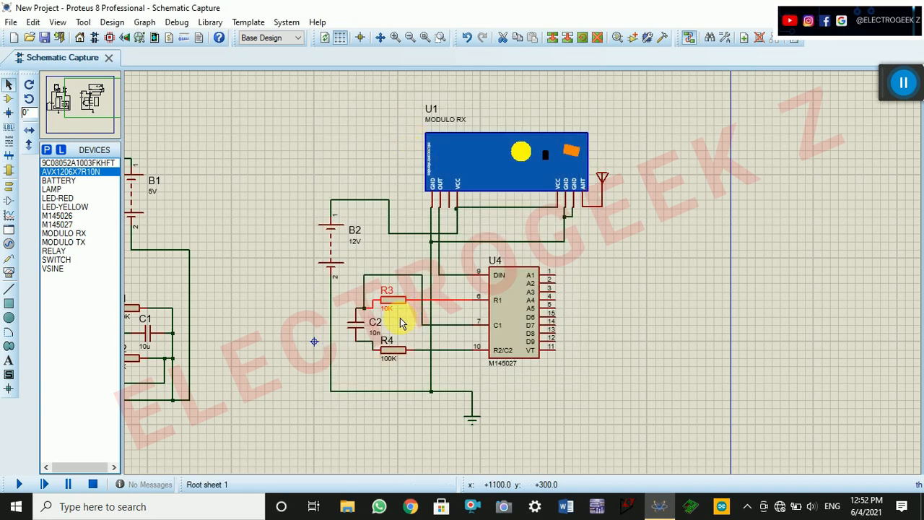
click(392, 364)
double_click(392, 364)
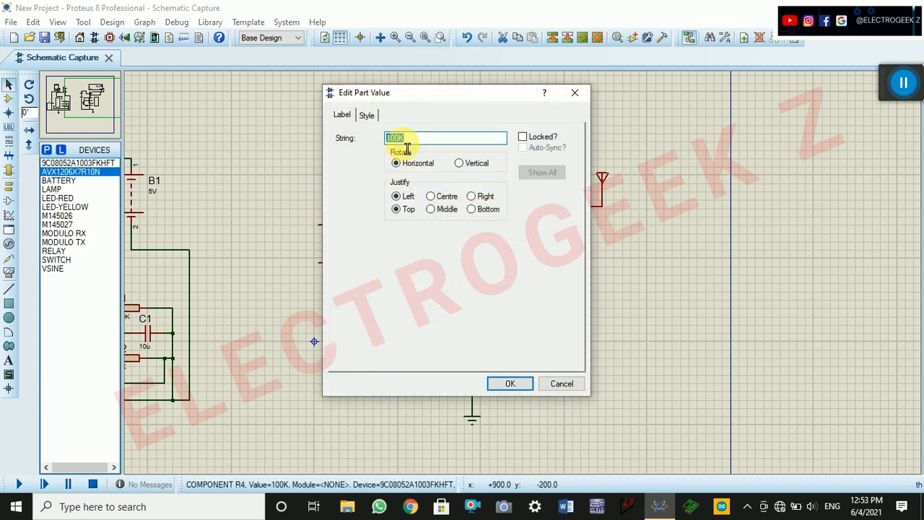
key(BackSpace)
key(Return)
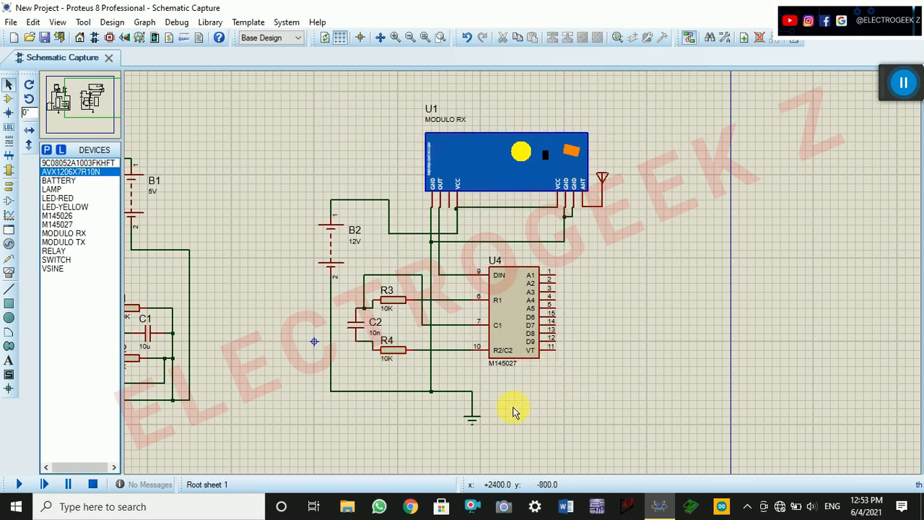
Place an LED-YELLOW below and right of the M145027 decoder and wire it between the VT pin and the ground line
click(63, 199)
click(67, 206)
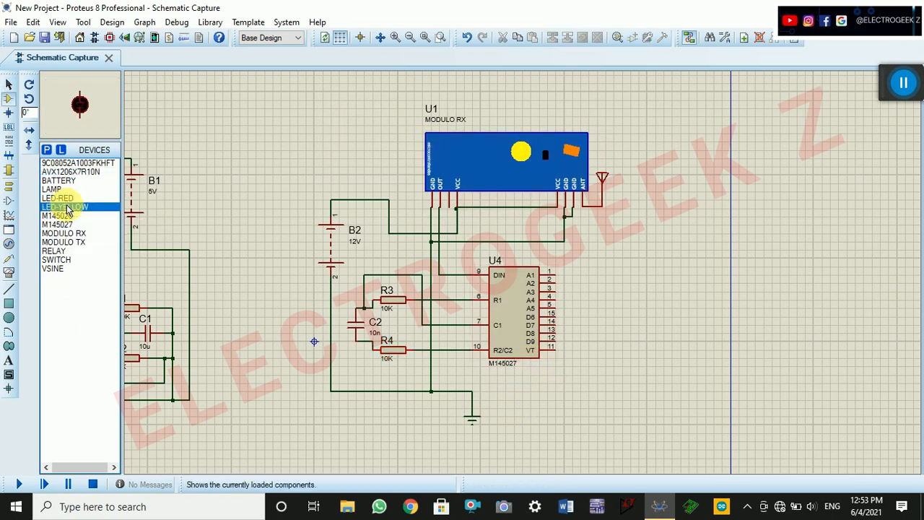
click(602, 361)
click(599, 360)
click(557, 348)
click(589, 358)
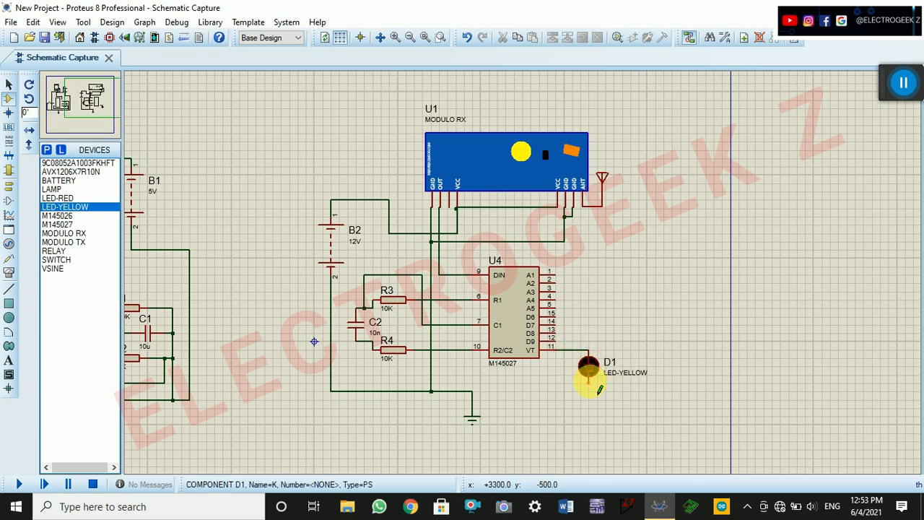
click(473, 391)
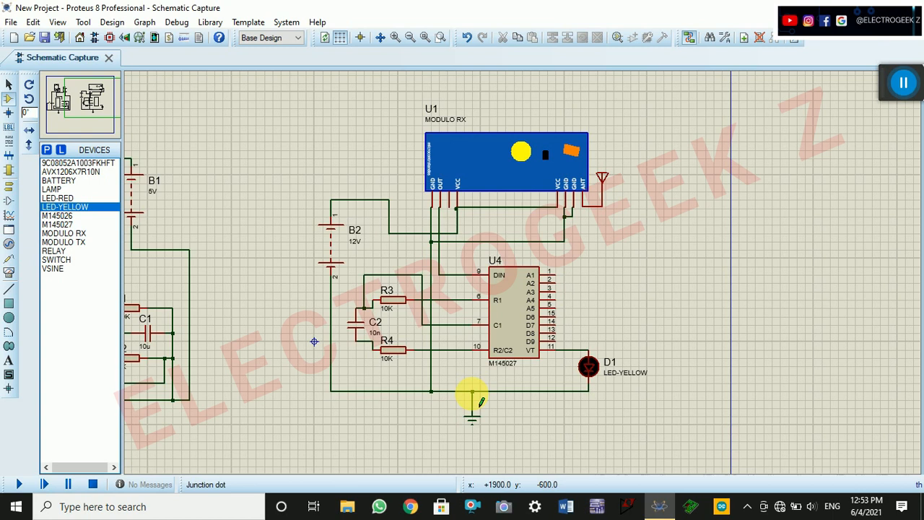
Place a RELAY to the right of the M145027 decoder and wire its coil between the D6 pin and the ground line
click(56, 252)
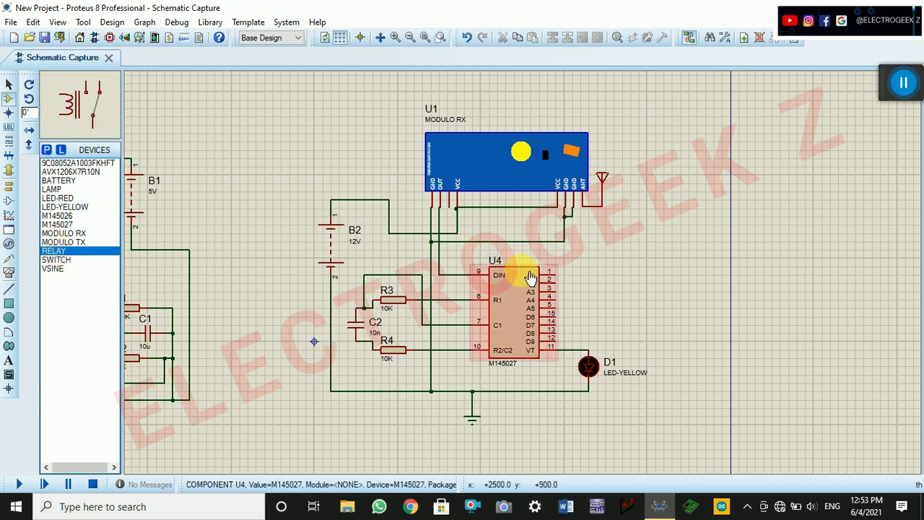
click(629, 307)
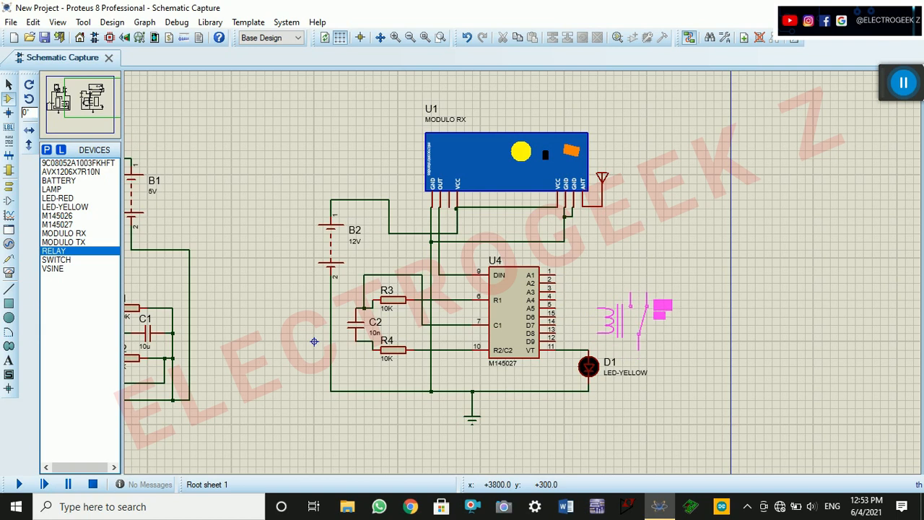
click(598, 306)
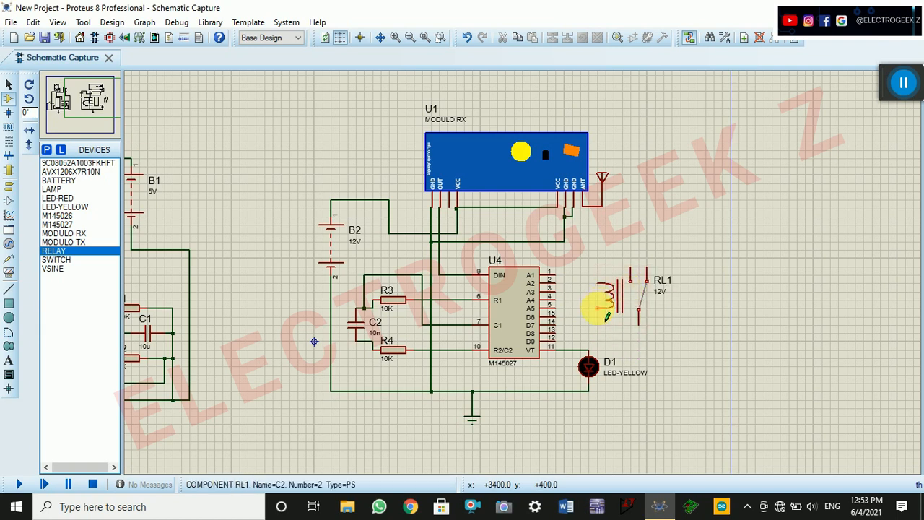
click(597, 309)
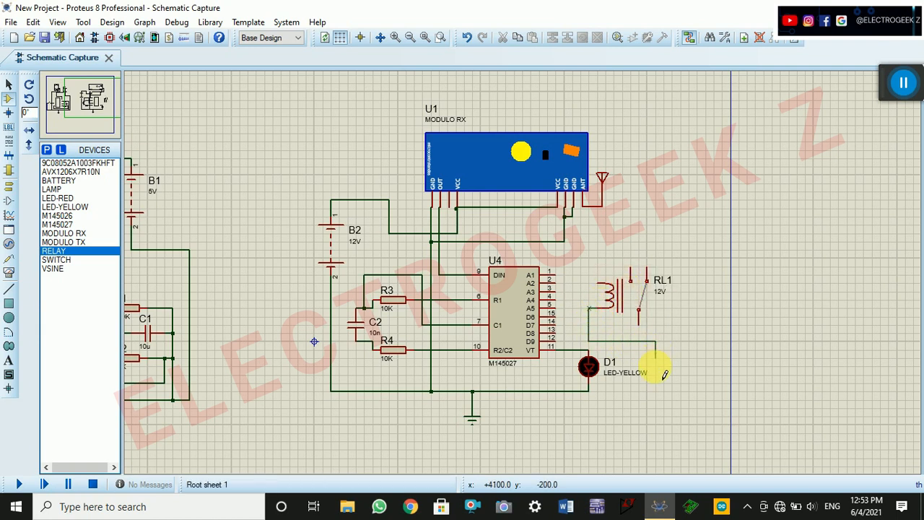
click(590, 390)
click(598, 284)
click(556, 316)
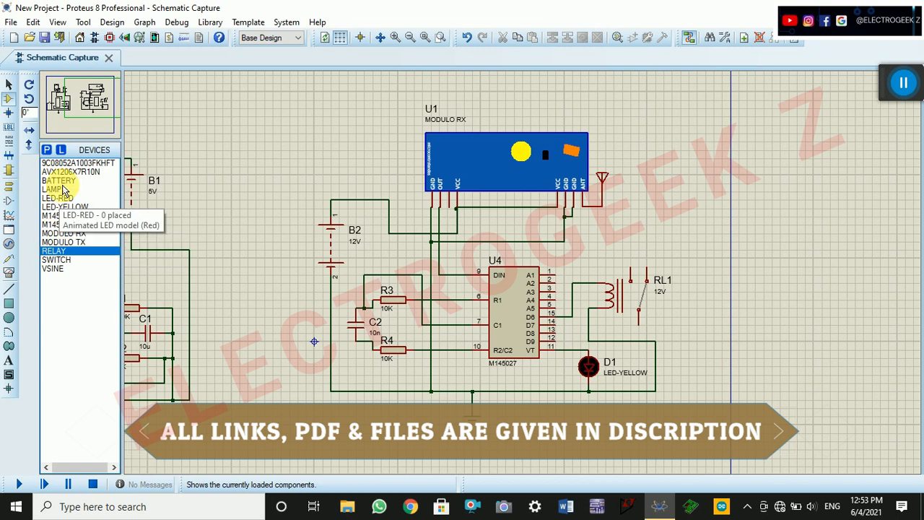
Place a third BATTERY directly above the contacts of relay RL1
click(59, 181)
click(663, 240)
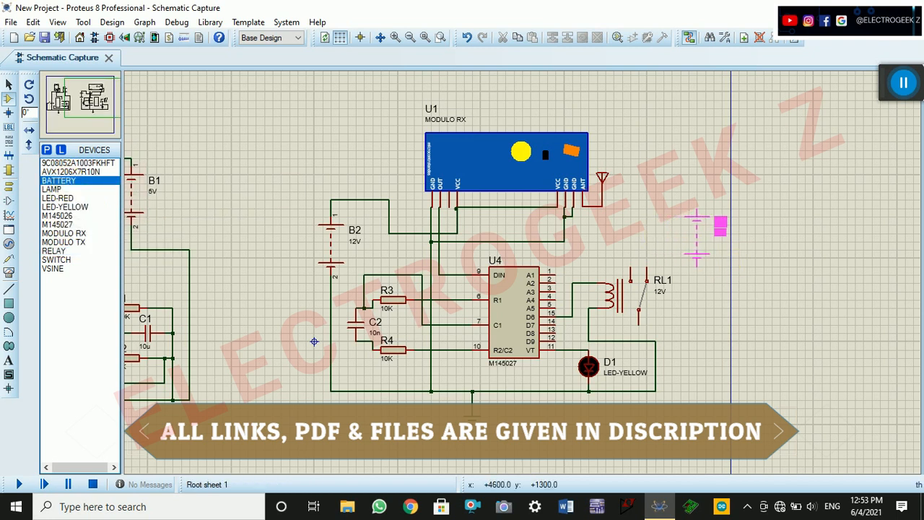
click(700, 238)
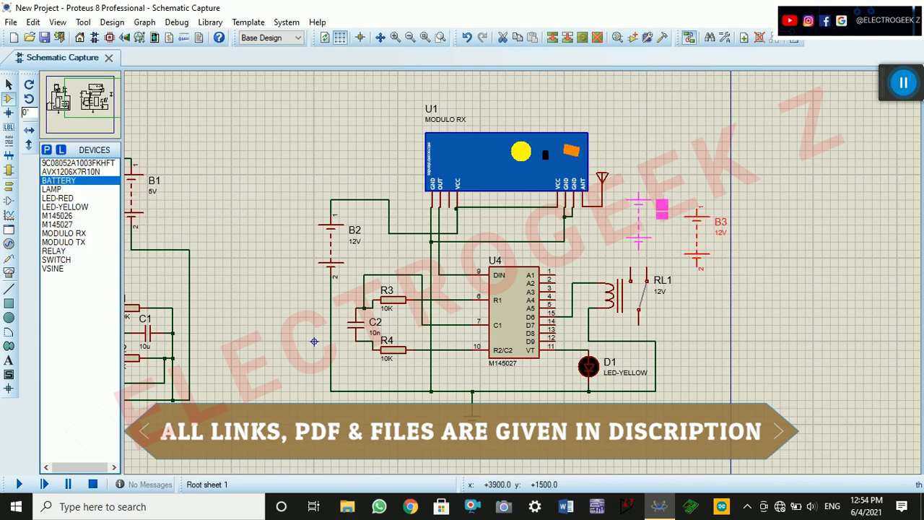
click(670, 209)
Place an LED-RED to the right of the relay and wire it in series with battery B3 and the relay's NC and common contacts
click(58, 198)
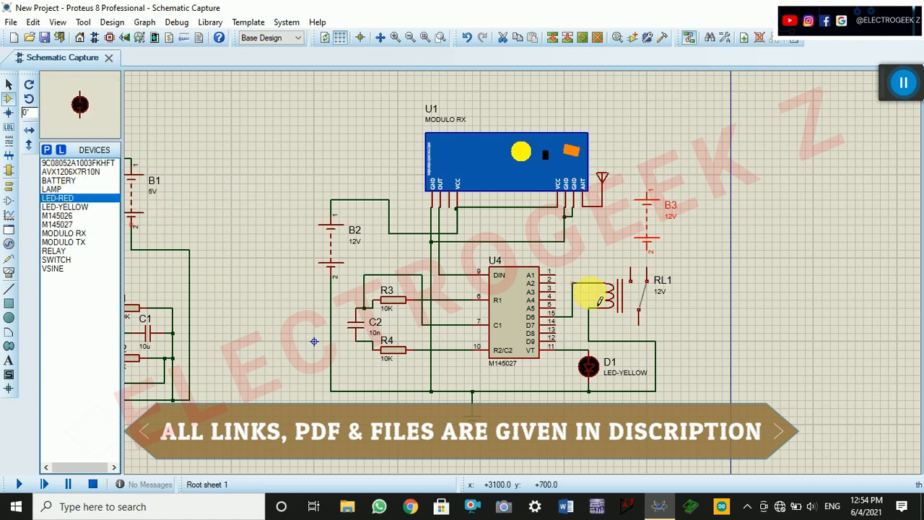
click(694, 302)
click(701, 305)
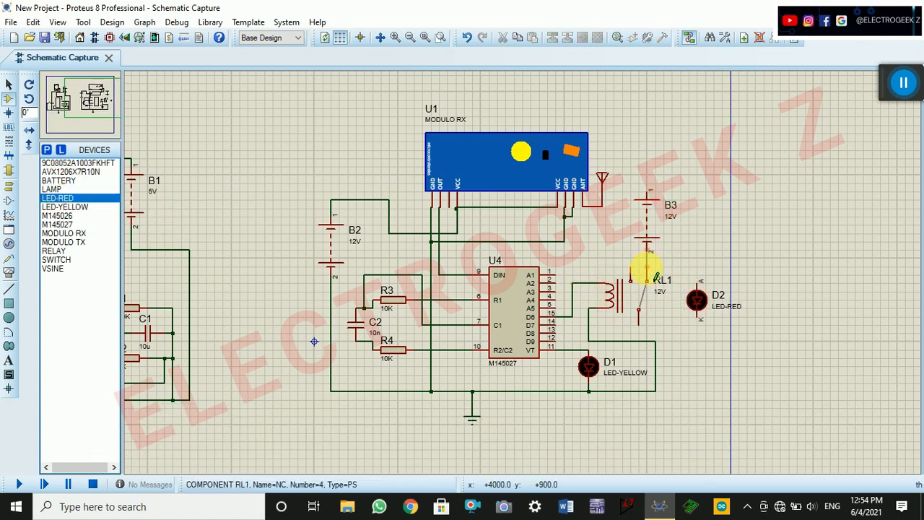
click(698, 281)
click(698, 320)
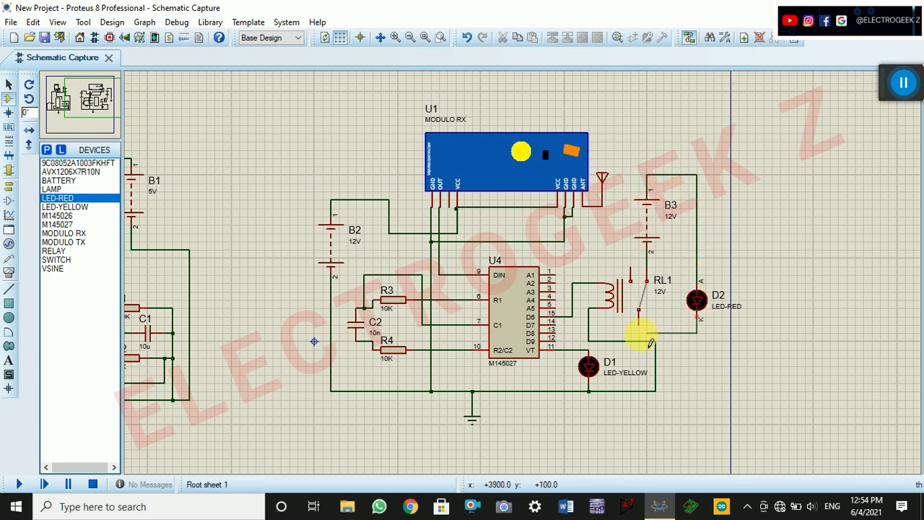
click(640, 333)
Set the voltage of battery B2 to 5V
double_click(330, 245)
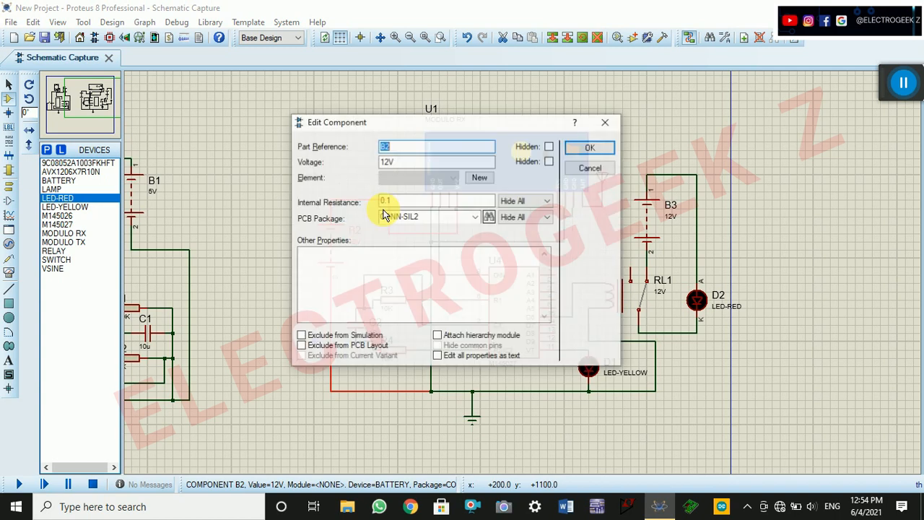
text(5V)
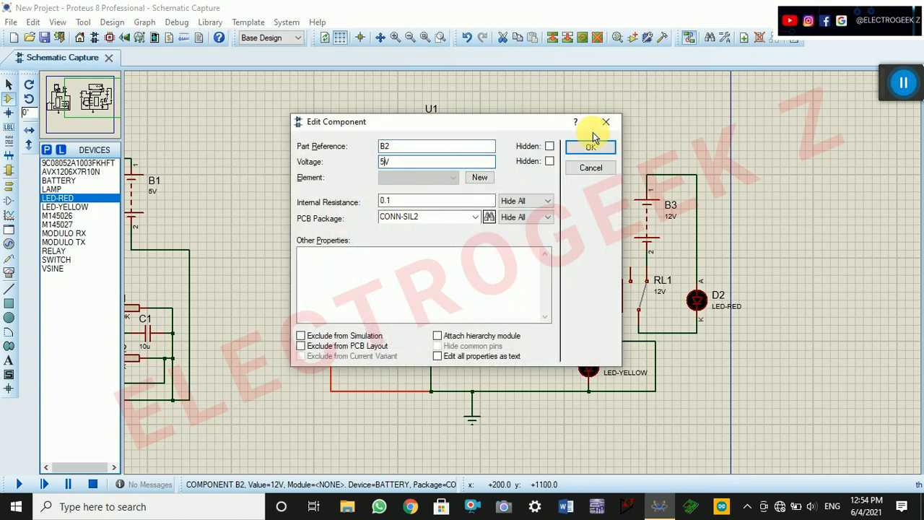
click(590, 147)
Set the voltage of battery B3 to 8V and review the properties of LED D2
double_click(647, 218)
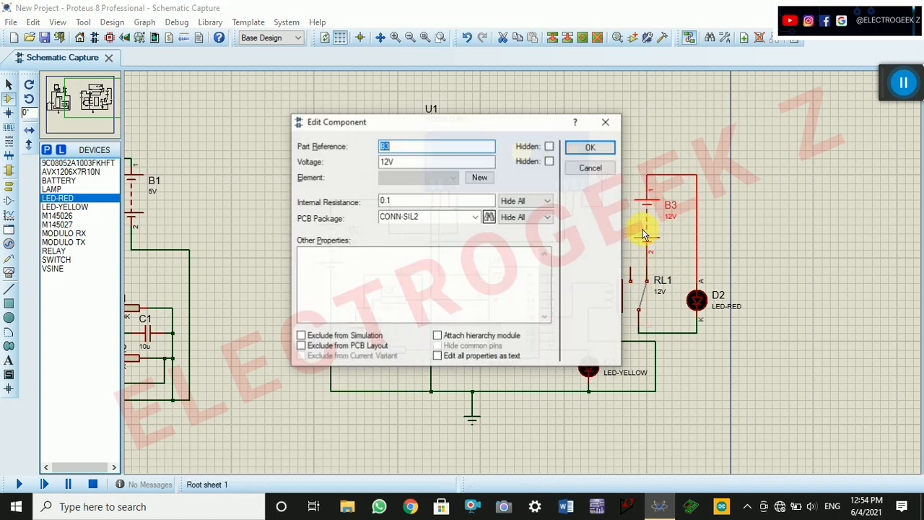
key(Tab)
text(8V)
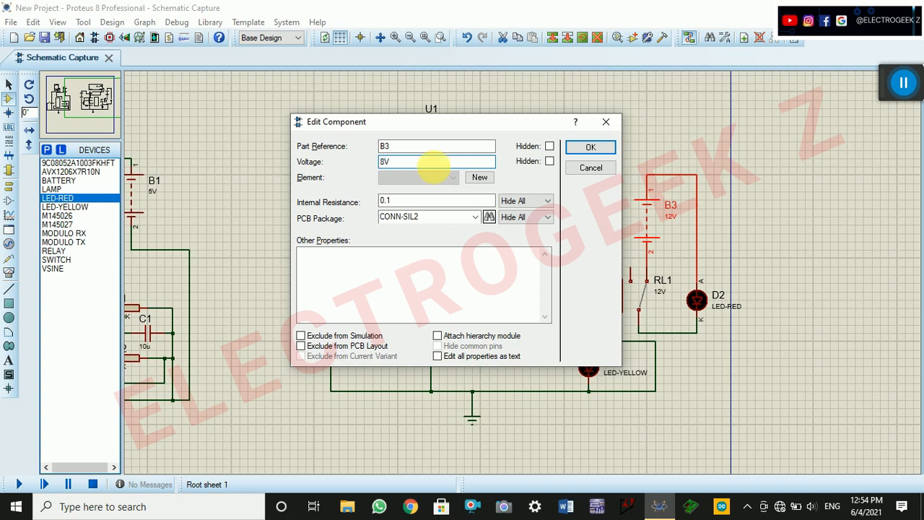
click(605, 151)
double_click(697, 301)
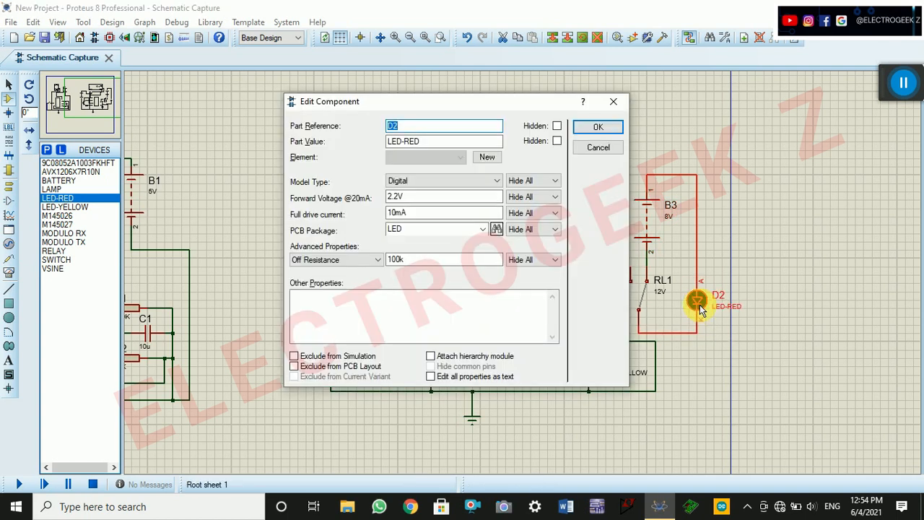
click(599, 130)
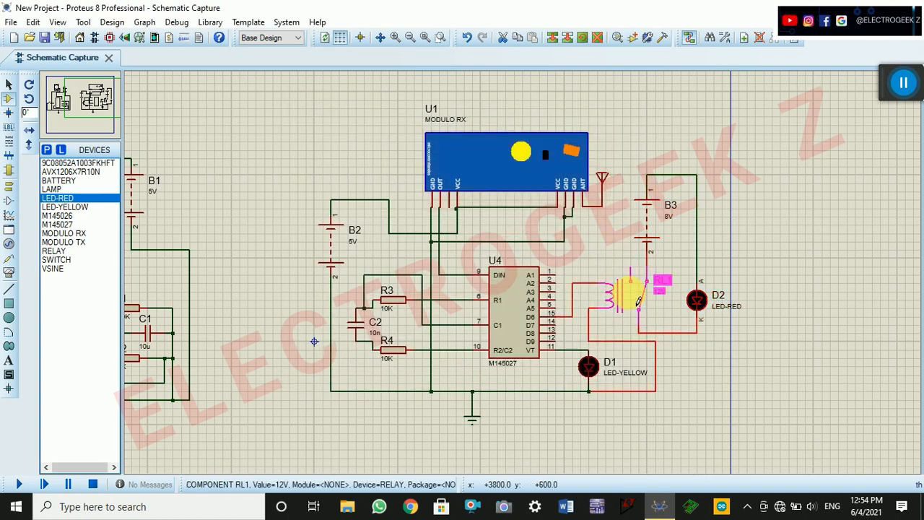
Set the coil voltage value of relay RL1 to 3.7V
double_click(653, 283)
click(392, 155)
text(3.7V)
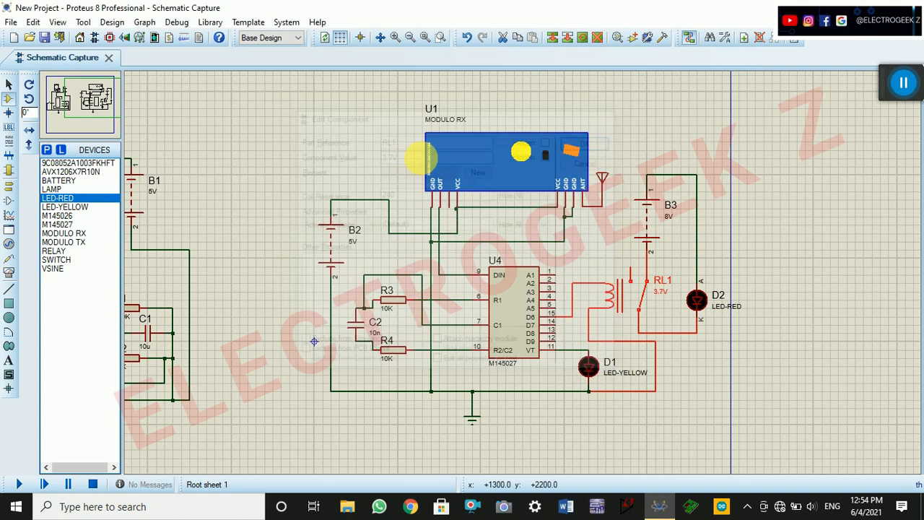
key(Return)
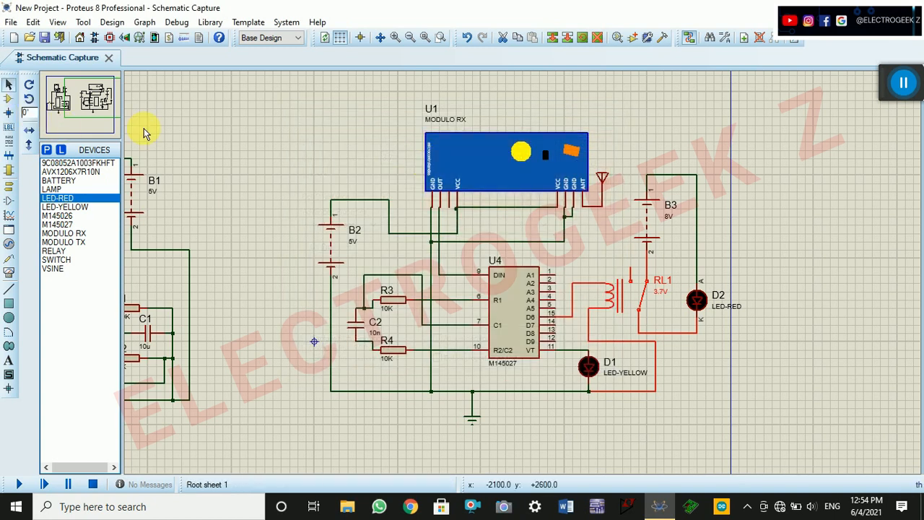
Run the simulation, toggle the switch on the M145026 encoder's D6 pin to test the red LED, and stop the simulation
click(91, 101)
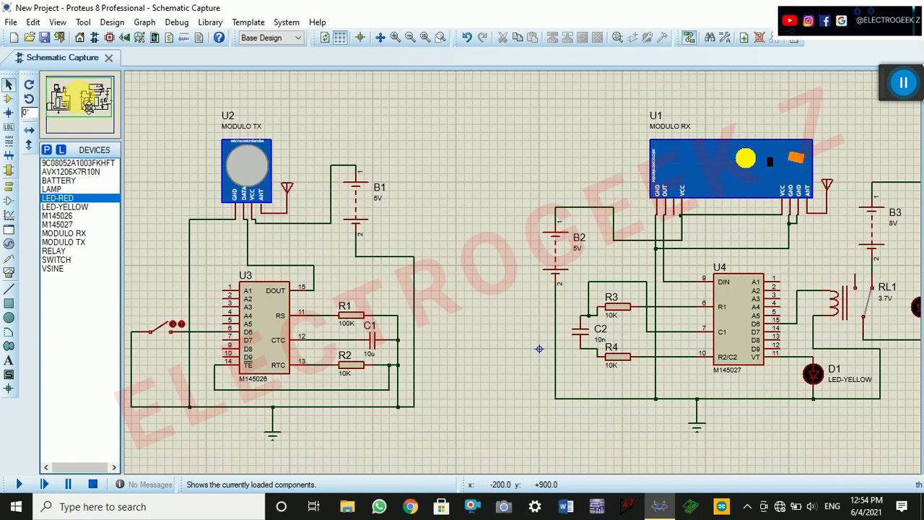
click(89, 107)
click(409, 37)
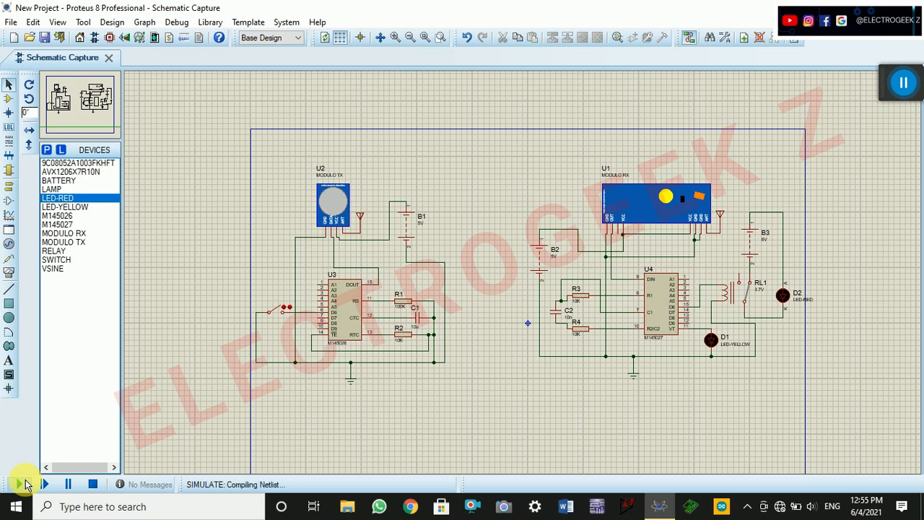
click(24, 484)
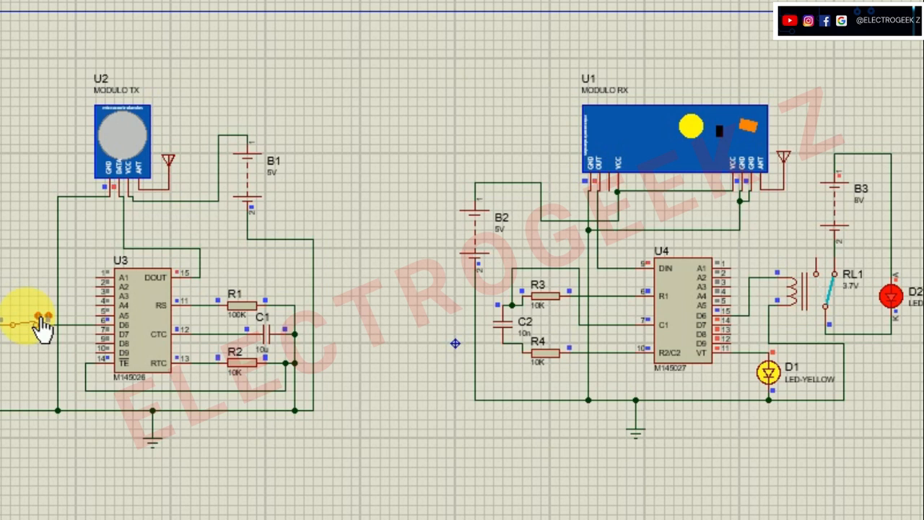
click(40, 318)
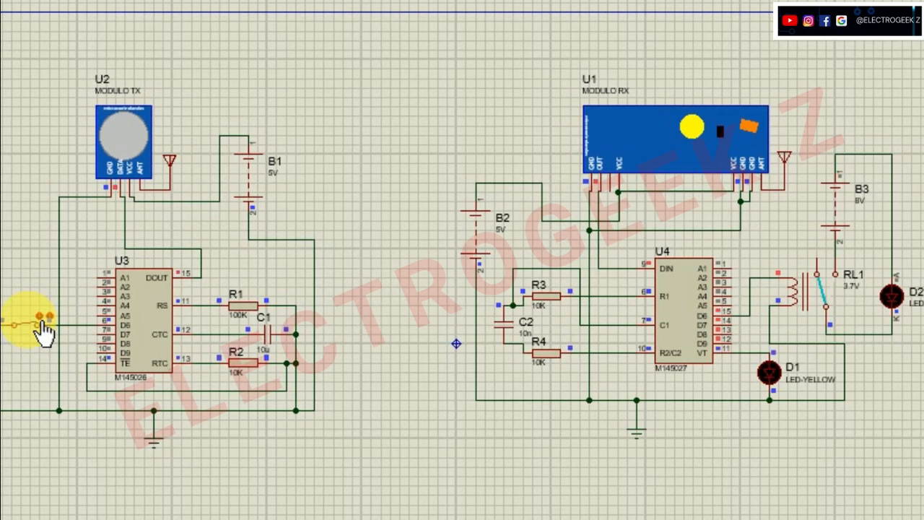
click(43, 329)
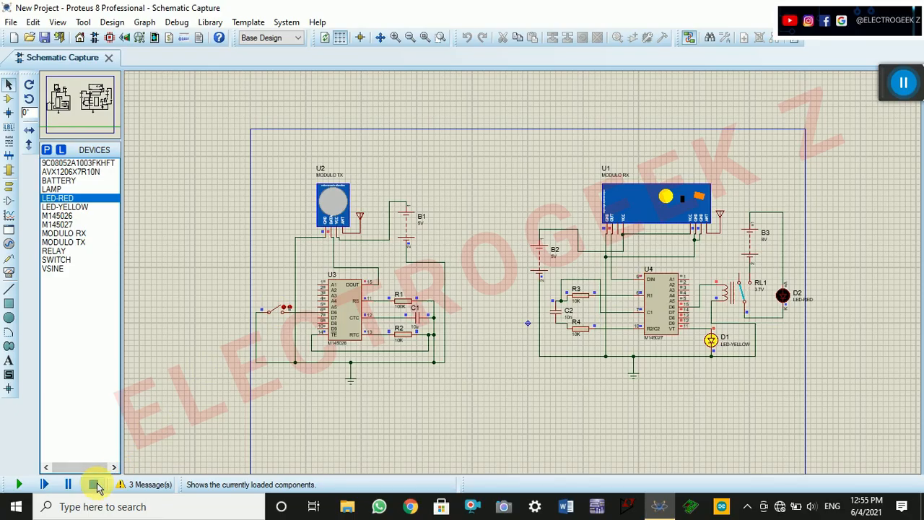
click(94, 485)
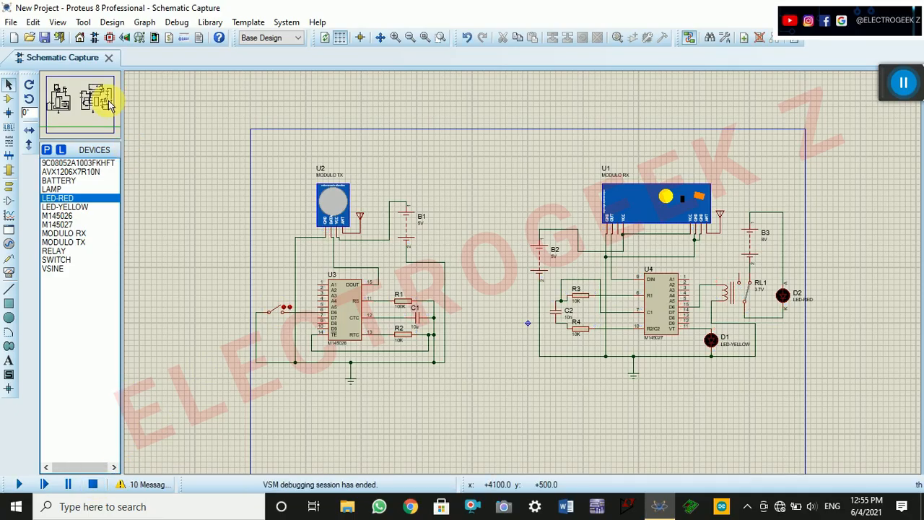
Delete battery B3 and LED D2, with their wiring, from the contacts of relay RL1
click(397, 38)
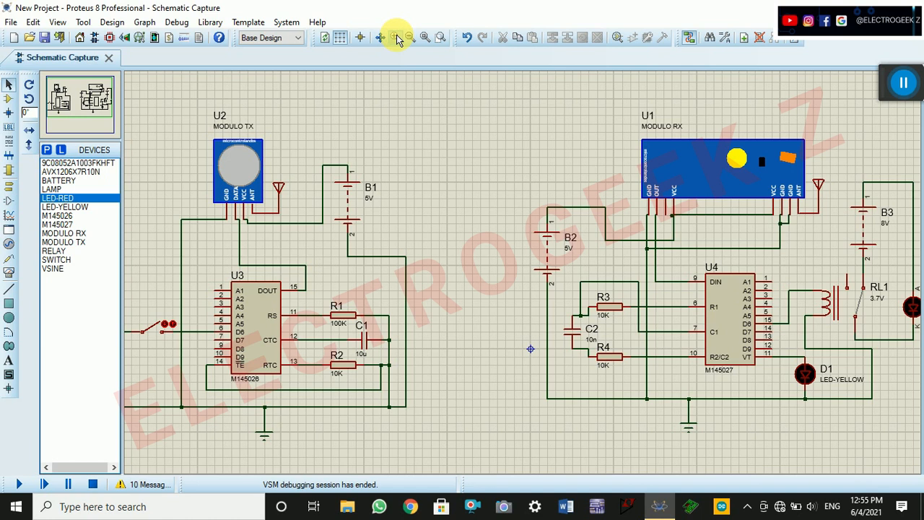
click(76, 108)
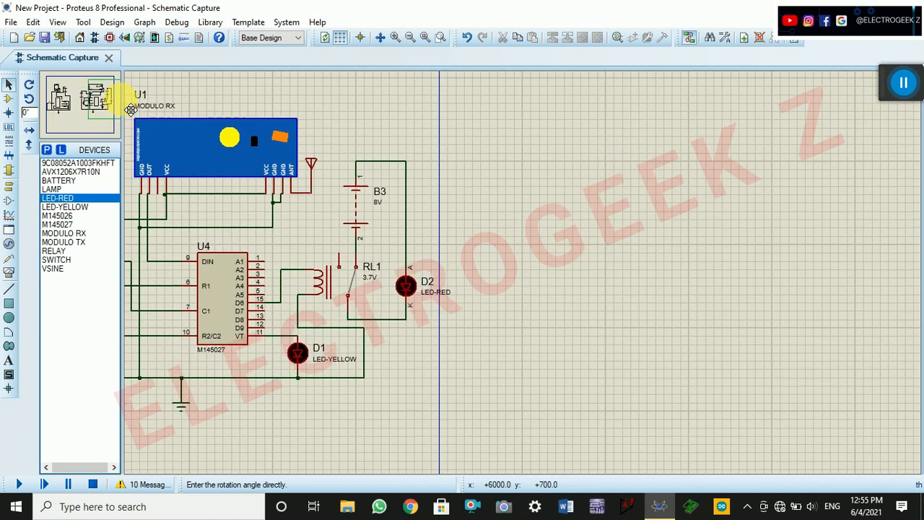
click(115, 98)
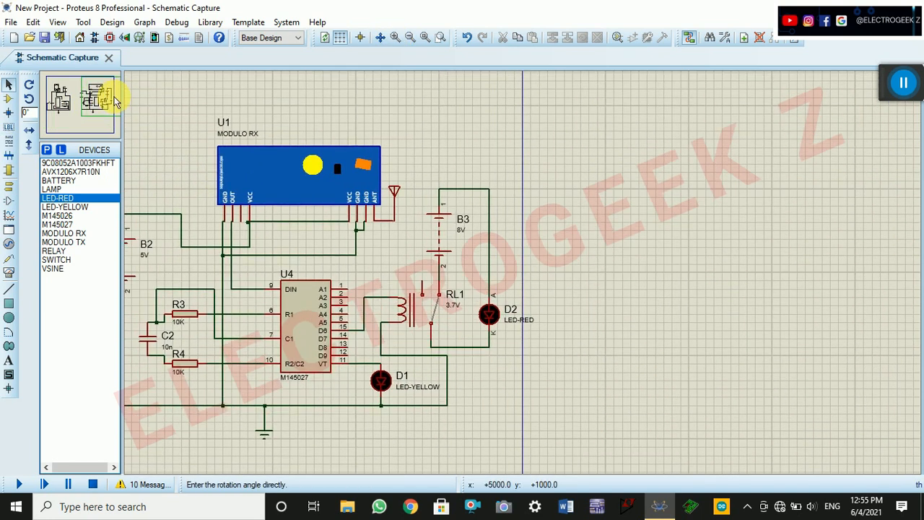
click(439, 230)
key(Delete)
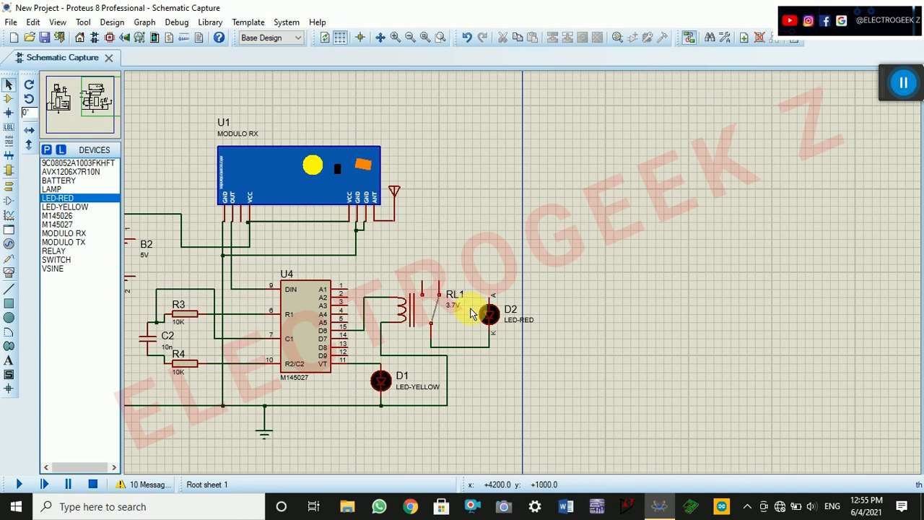
key(Delete)
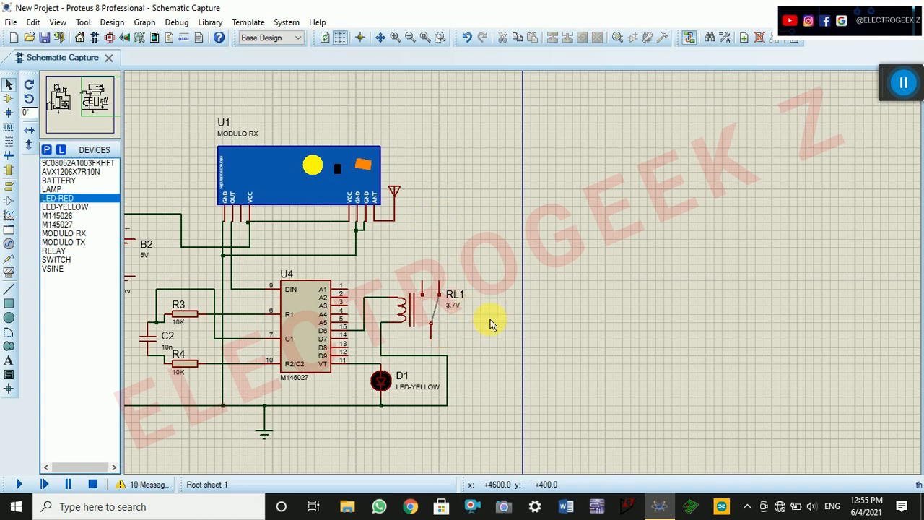
Place a VSINE source above the contacts of relay RL1 and a LAMP to the right of the relay
click(54, 269)
drag(443, 262, 439, 243)
click(434, 228)
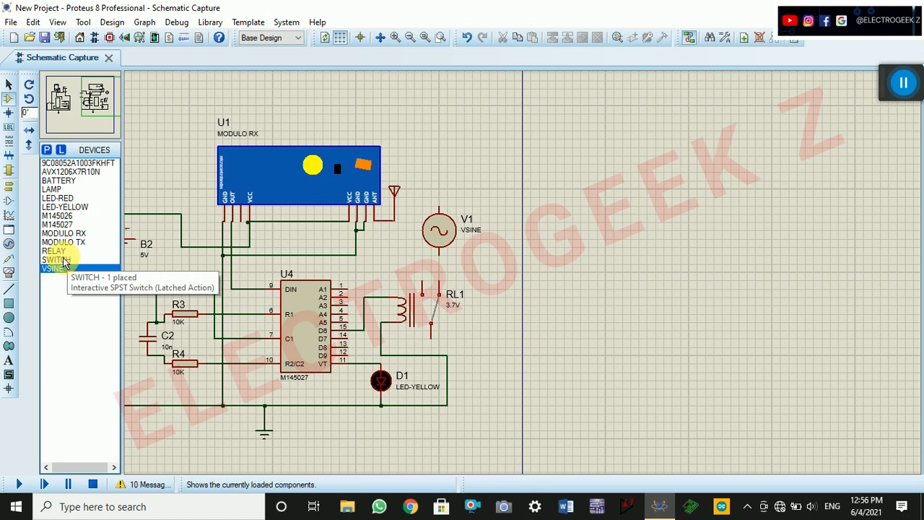
click(59, 190)
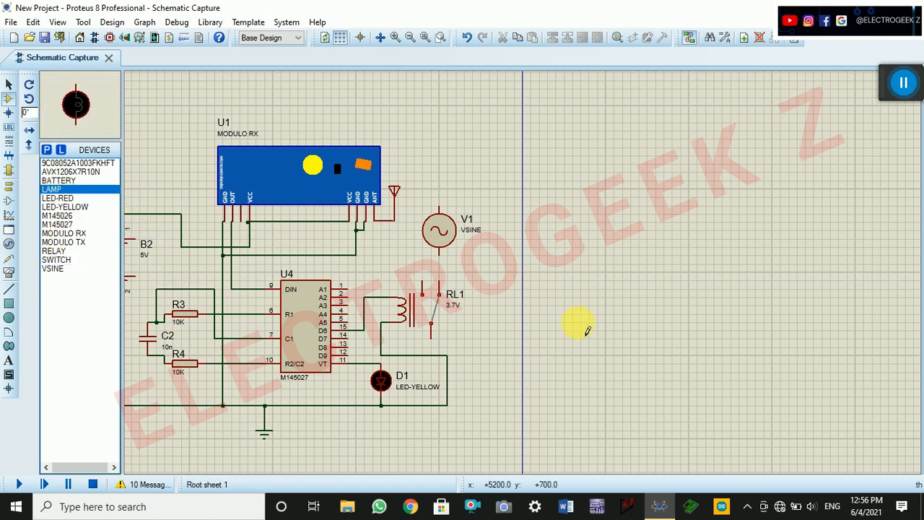
click(508, 330)
click(498, 326)
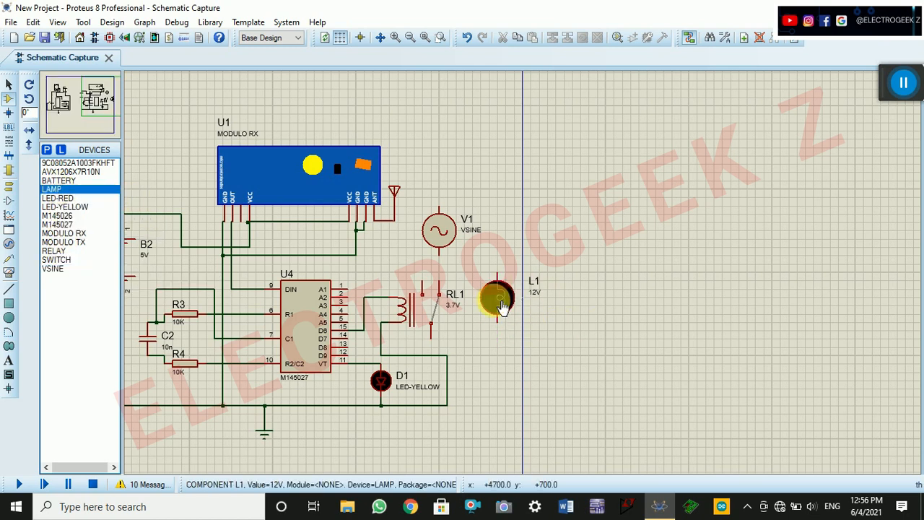
Wire lamp L1 in series with VSINE source V1 and the relay's NC and common contacts
click(496, 325)
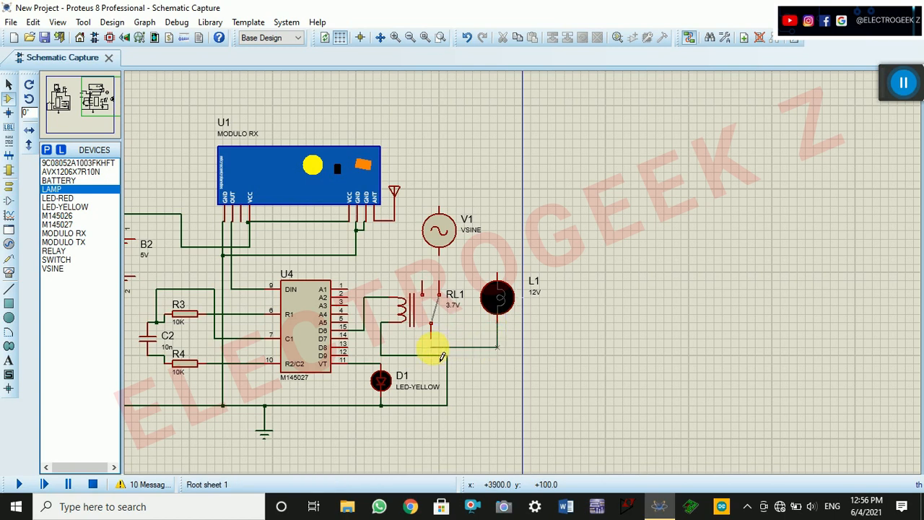
click(431, 338)
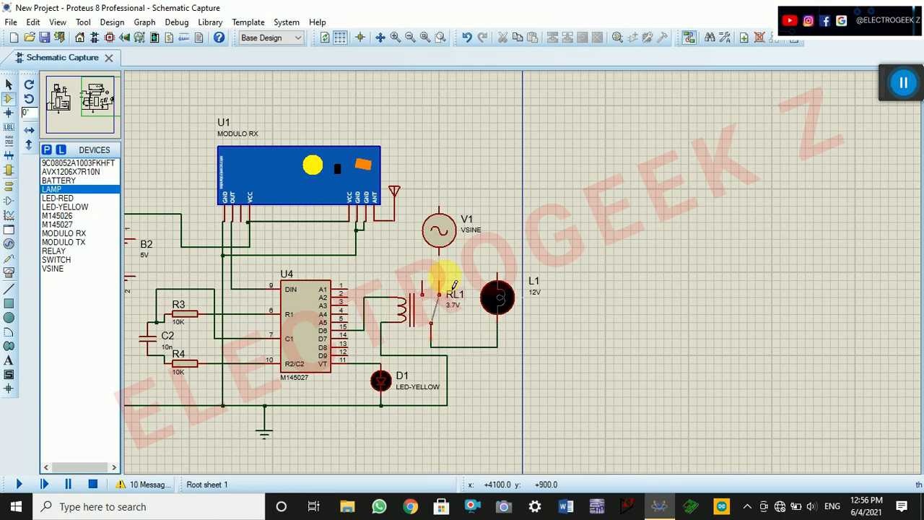
click(440, 282)
click(440, 261)
click(449, 213)
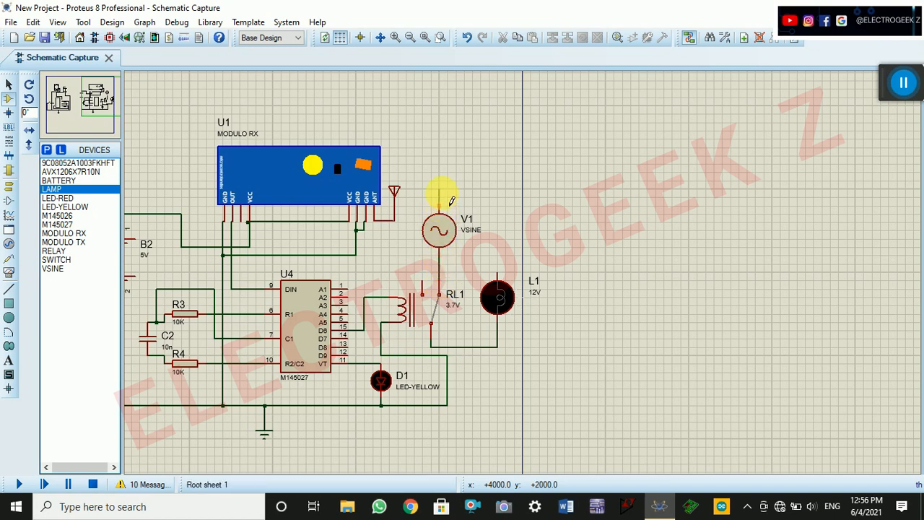
click(507, 281)
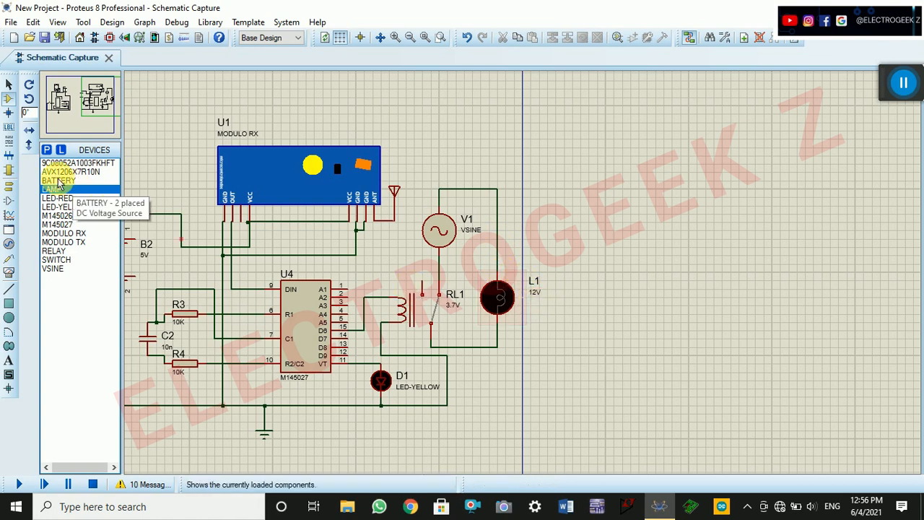
Set the amplitude of VSINE source V1 to 12V and its frequency to 5, with both properties set to Show All
click(9, 84)
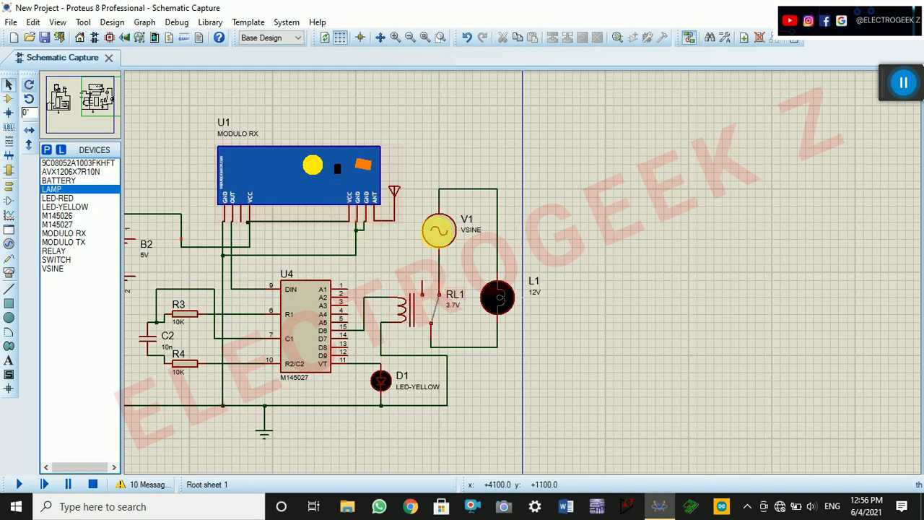
double_click(439, 229)
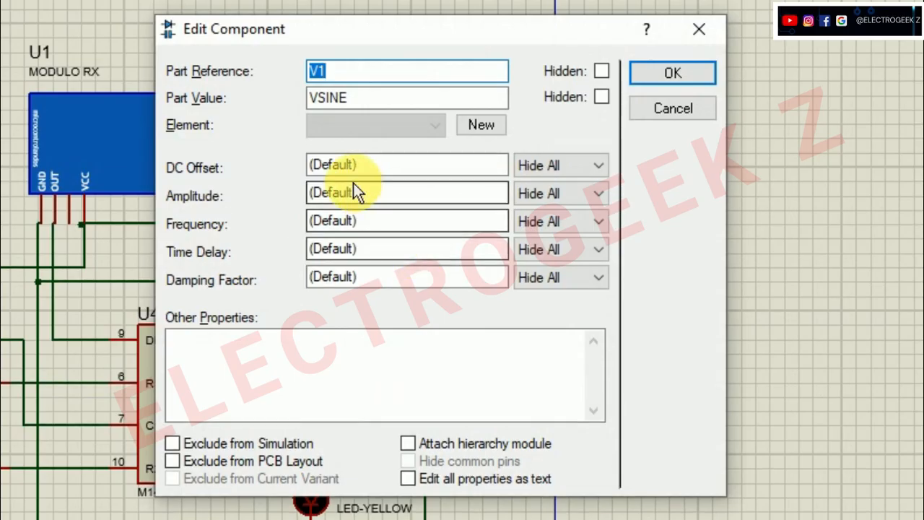
click(381, 204)
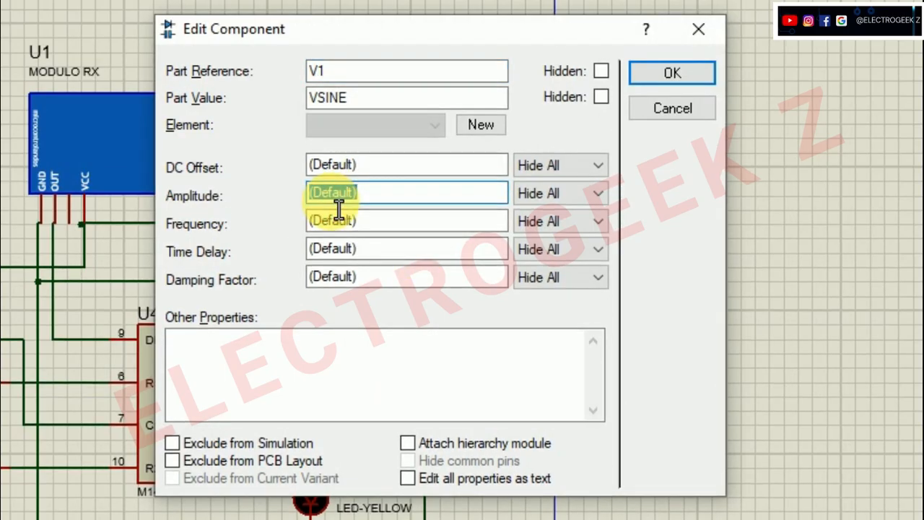
text(12V)
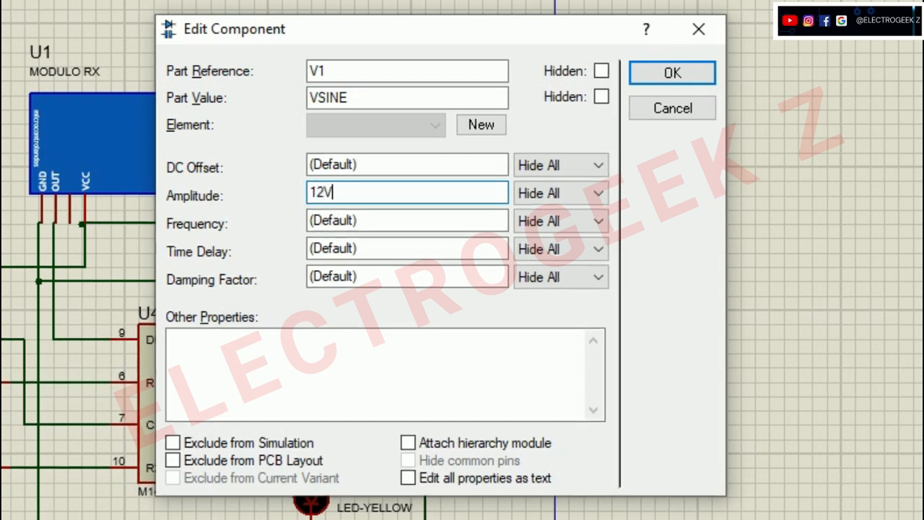
click(546, 197)
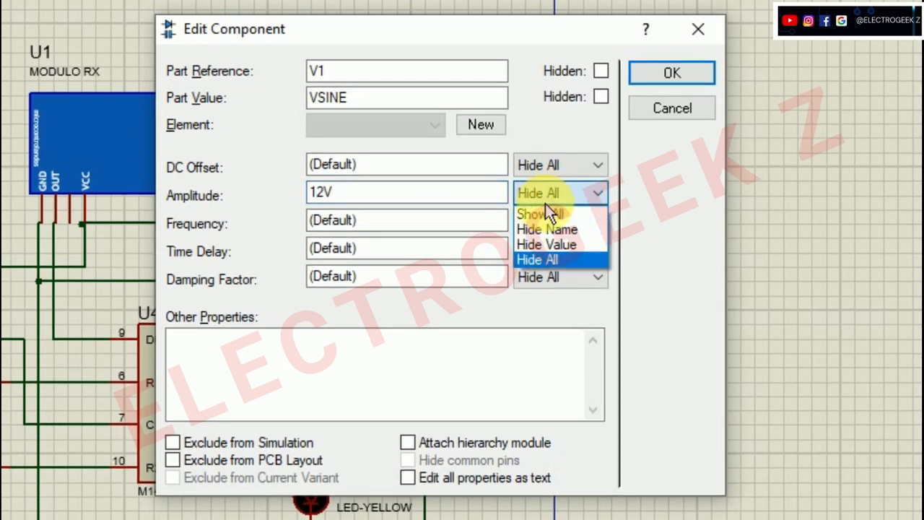
click(545, 215)
double_click(423, 227)
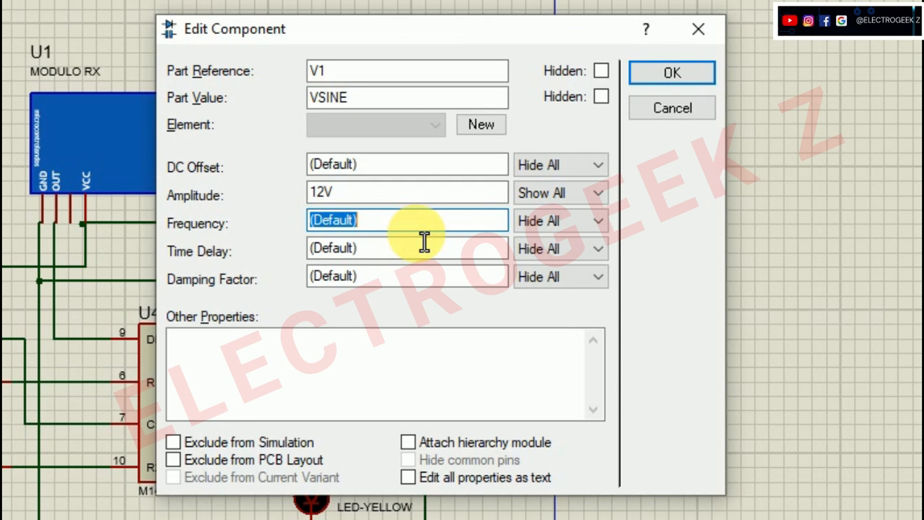
text(5)
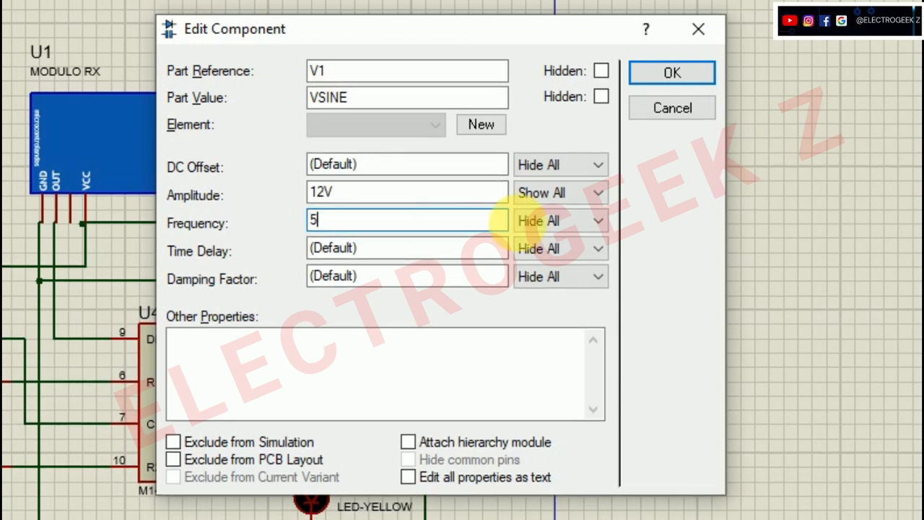
click(581, 220)
click(576, 241)
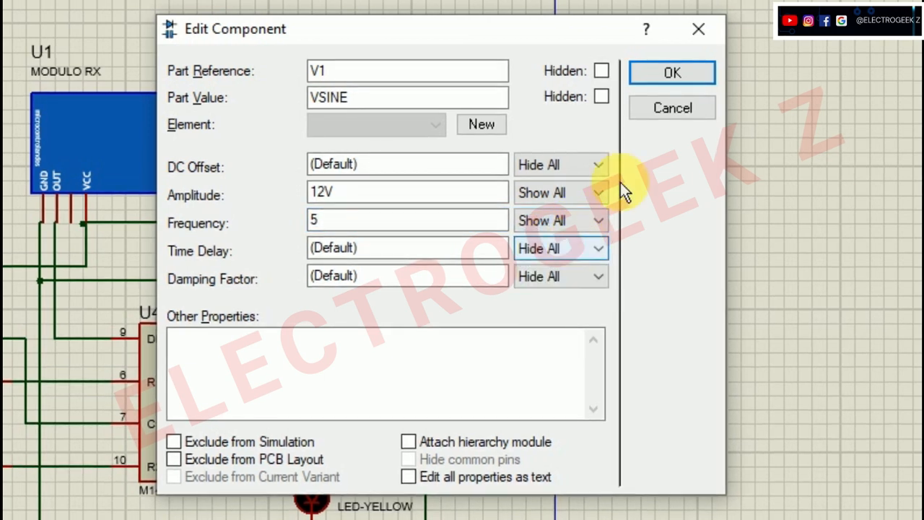
click(672, 78)
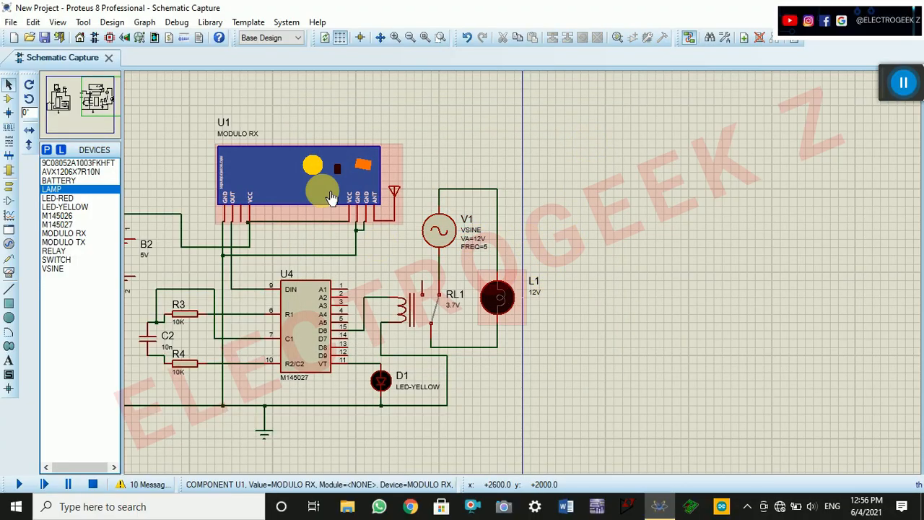
Simulate the circuit with the AC lamp load, toggle the transmitter switch on and off, and stop the simulation
click(415, 40)
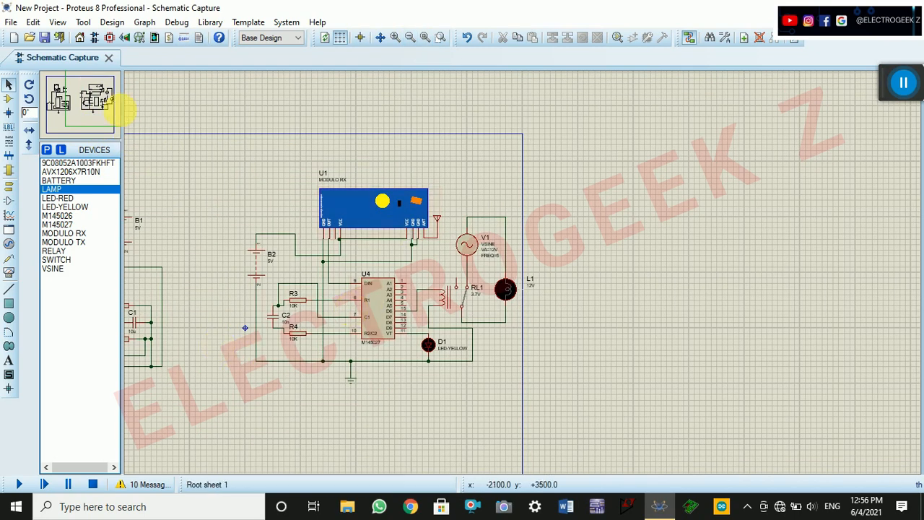
click(97, 117)
drag(97, 118, 96, 113)
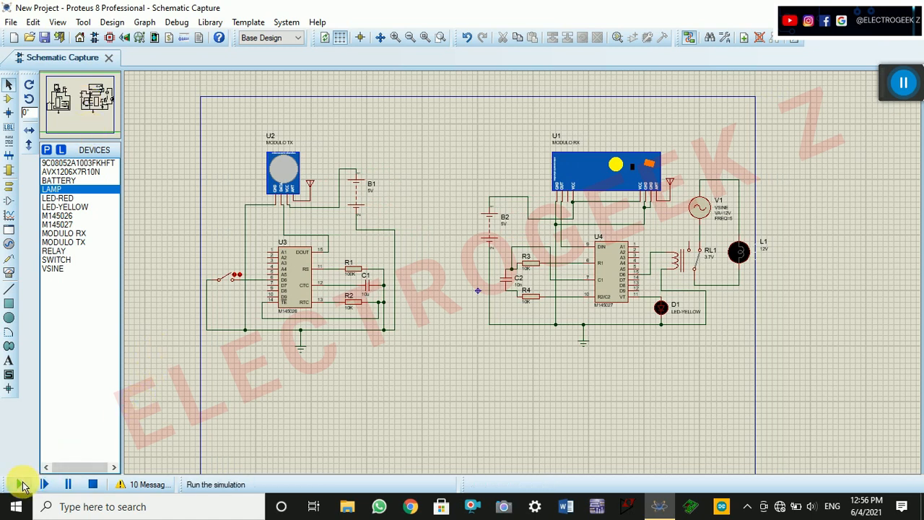
click(20, 485)
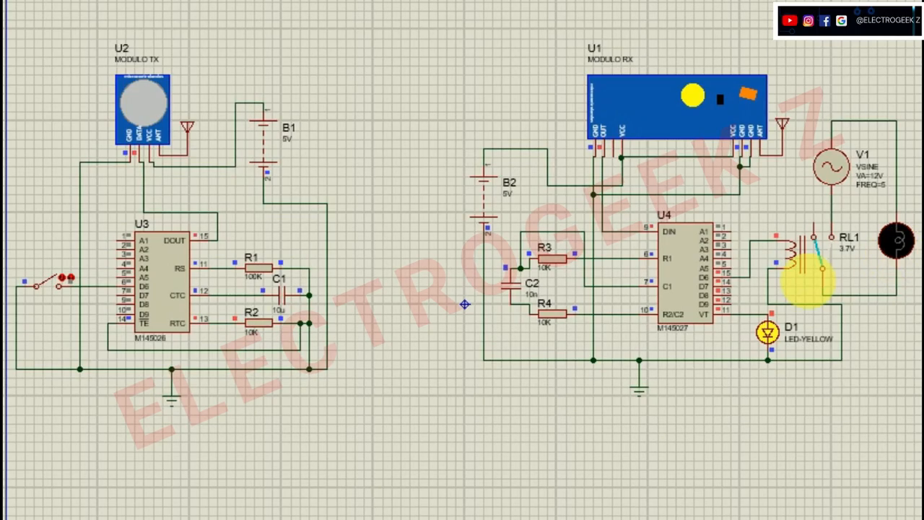
click(57, 290)
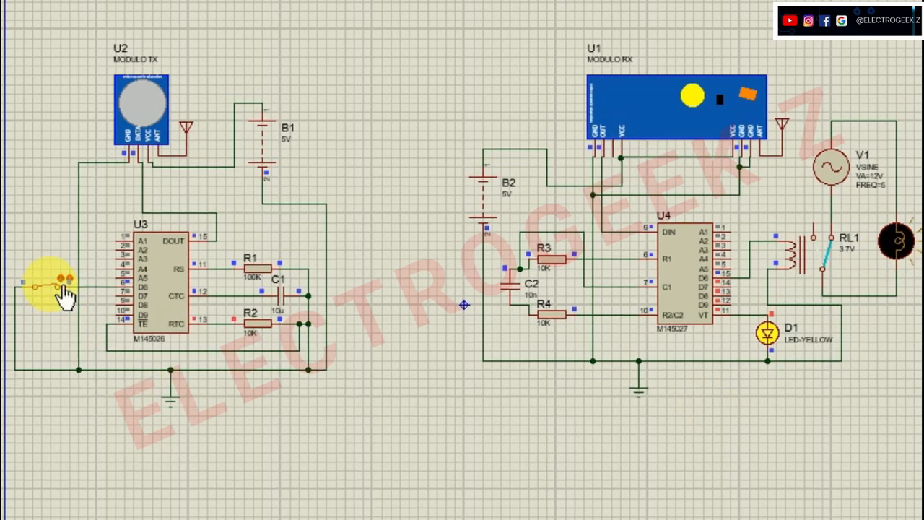
click(63, 286)
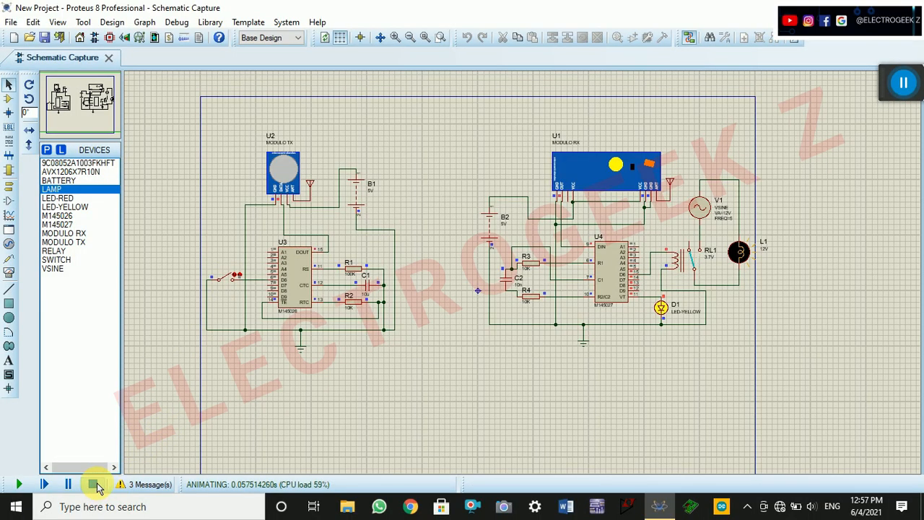
click(93, 484)
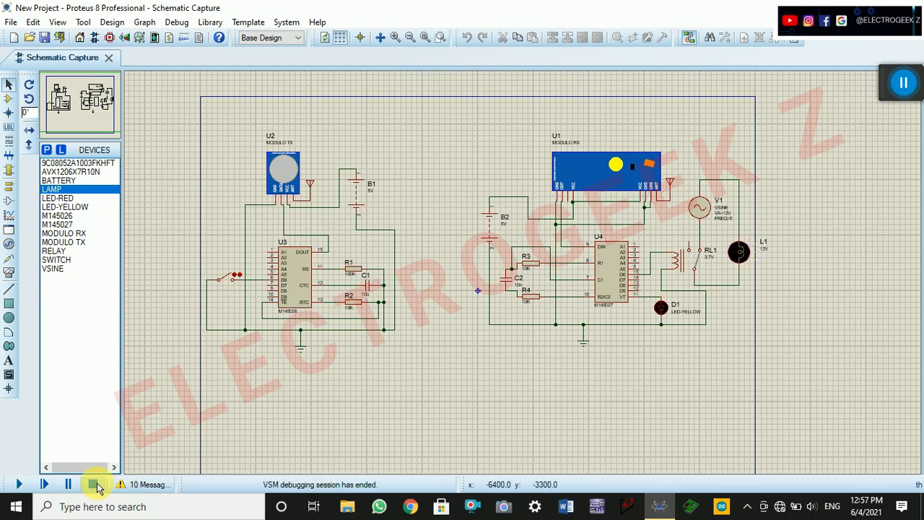